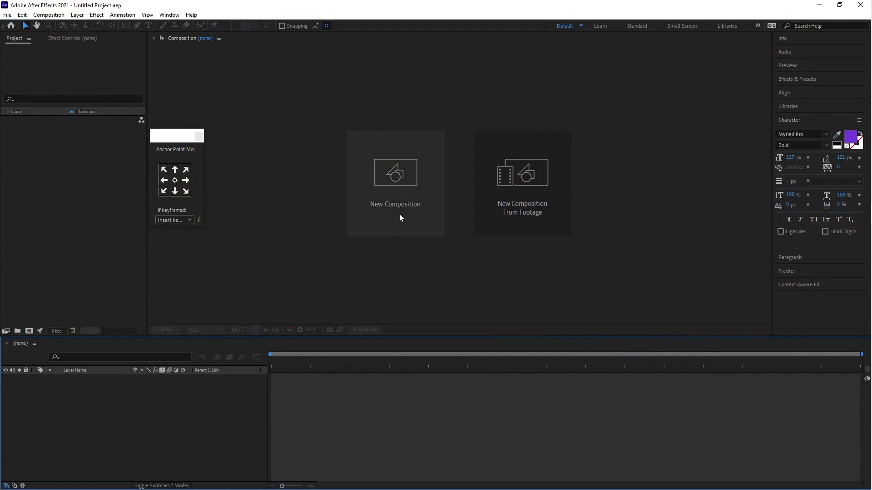
- Create a 1920 x 1080 composition named Calender Animation at 29.97 fps with a duration of 0;00;10;00
left_click(398, 179)
type("Calender Animation")
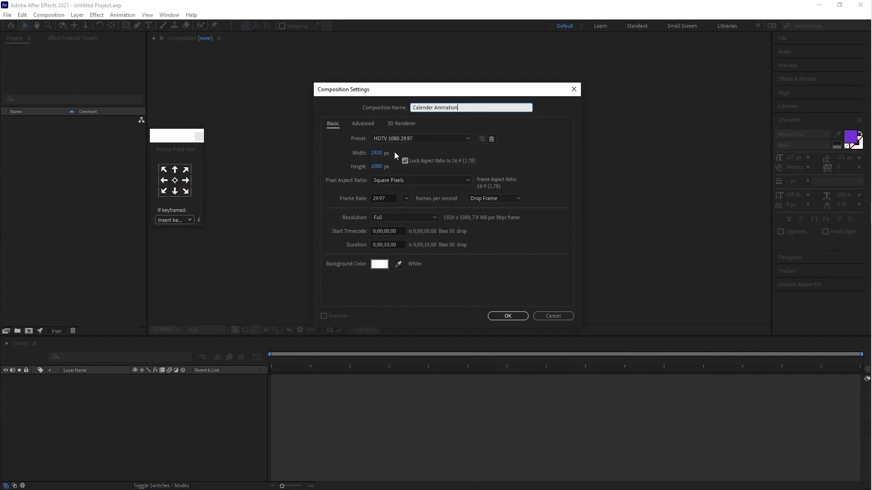
left_click(407, 198)
left_click(417, 232)
left_click(400, 245)
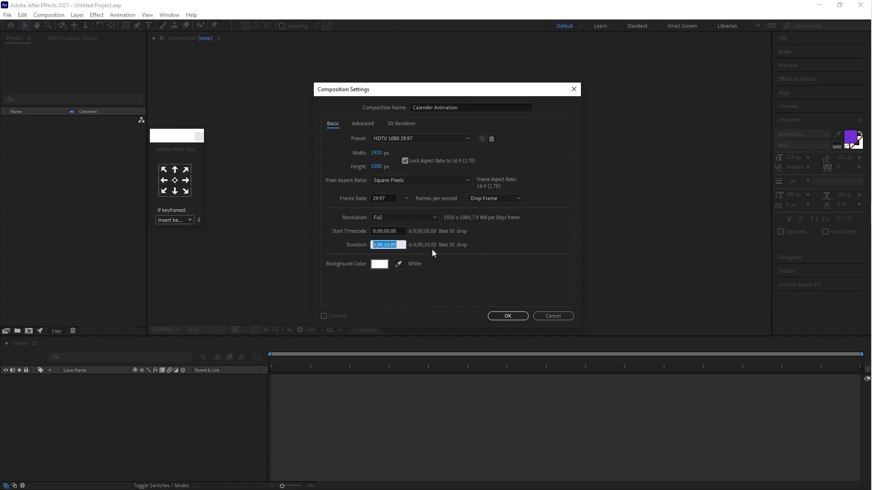
left_click(508, 317)
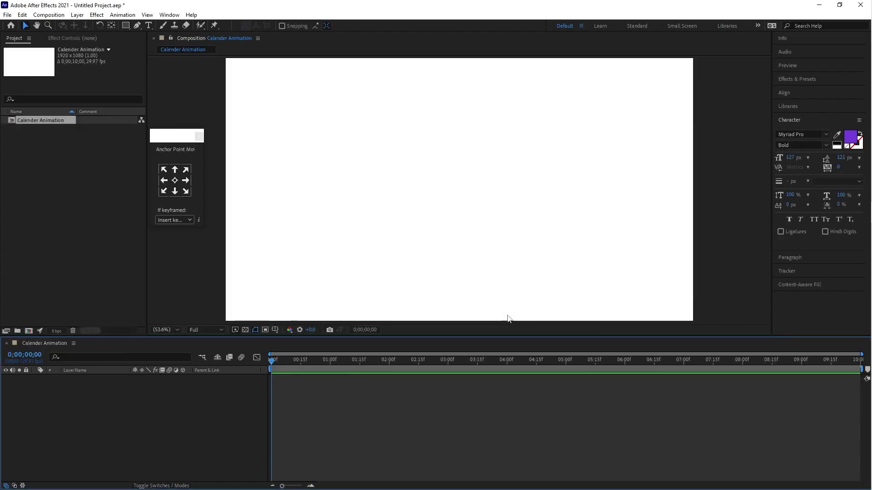
- Import the Calender_new Illustrator file as Composition - Retain Layer Sizes and add it to the Calender Animation timeline
double_click(73, 177)
left_click(128, 86)
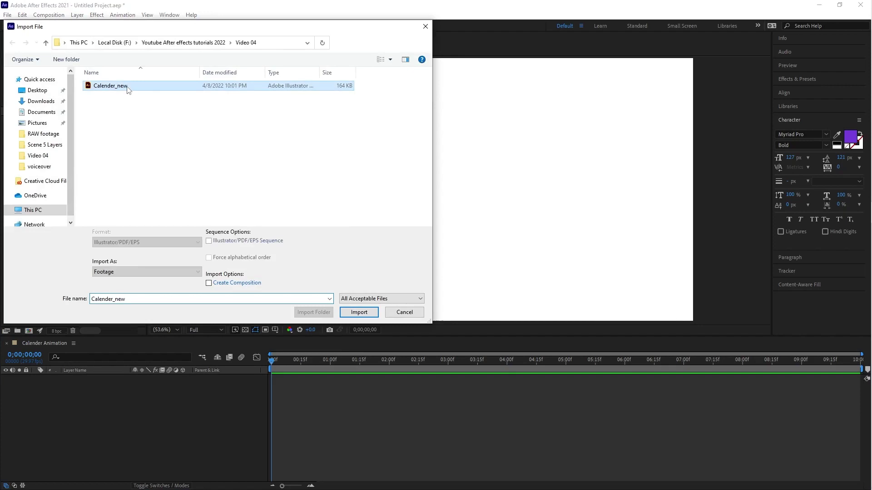
left_click(158, 272)
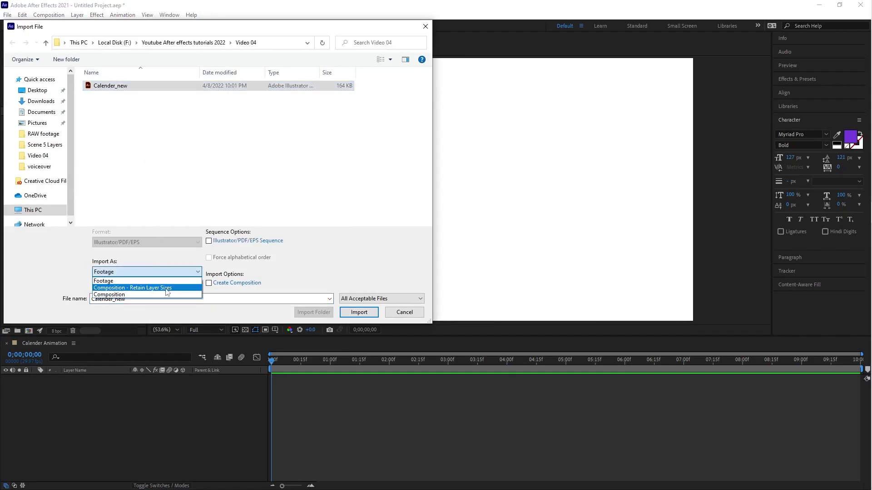
left_click(167, 289)
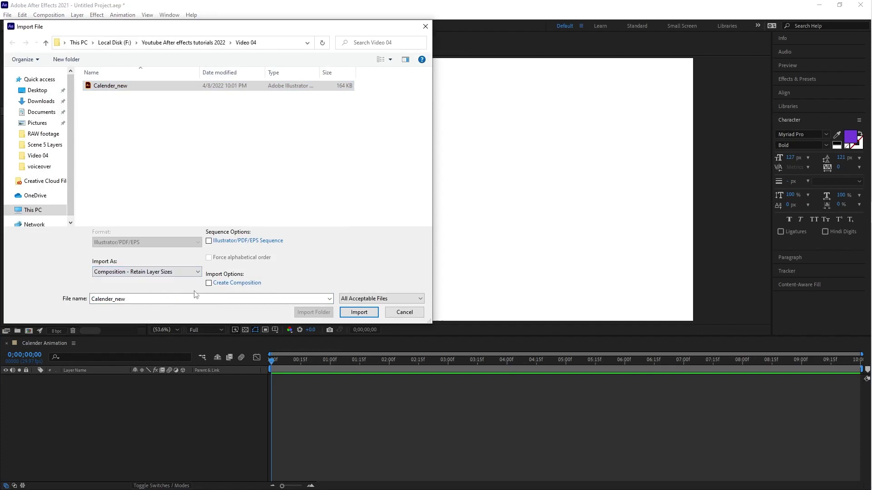
left_click(359, 312)
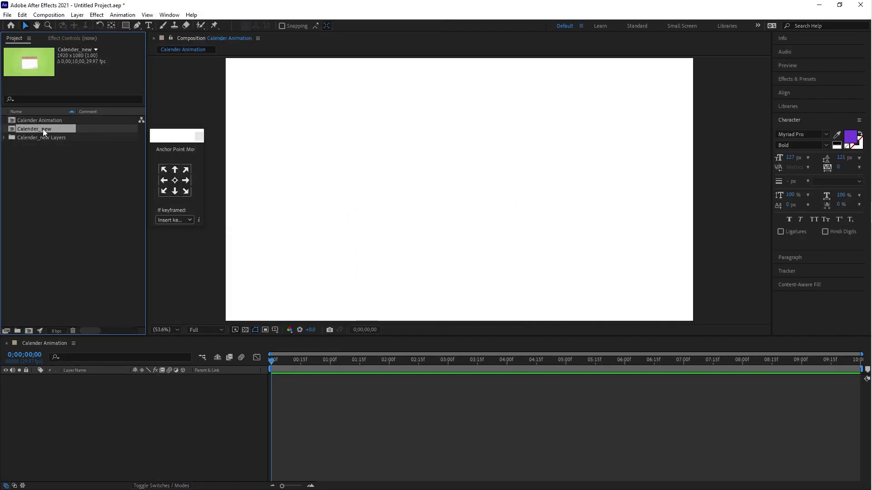
left_click_drag(40, 129, 96, 402)
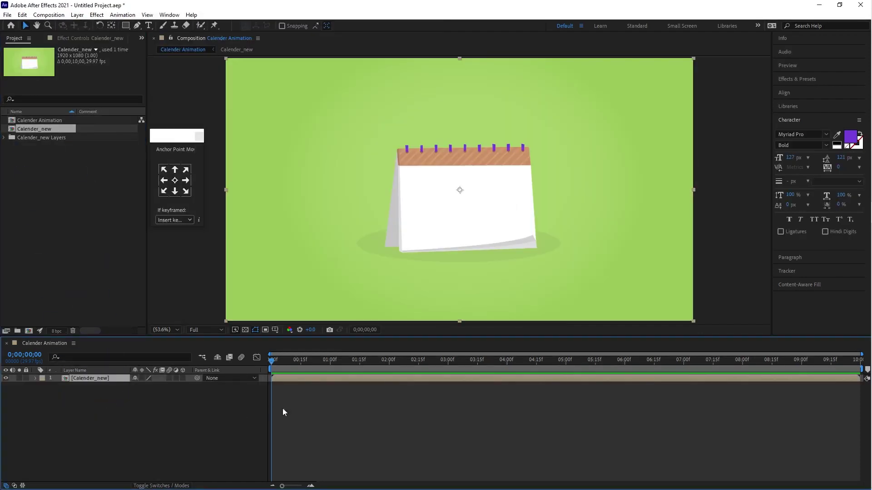
- Open the nested Calender_new composition and hide Layer 14, 17, 16 and Shadow one after another
double_click(291, 378)
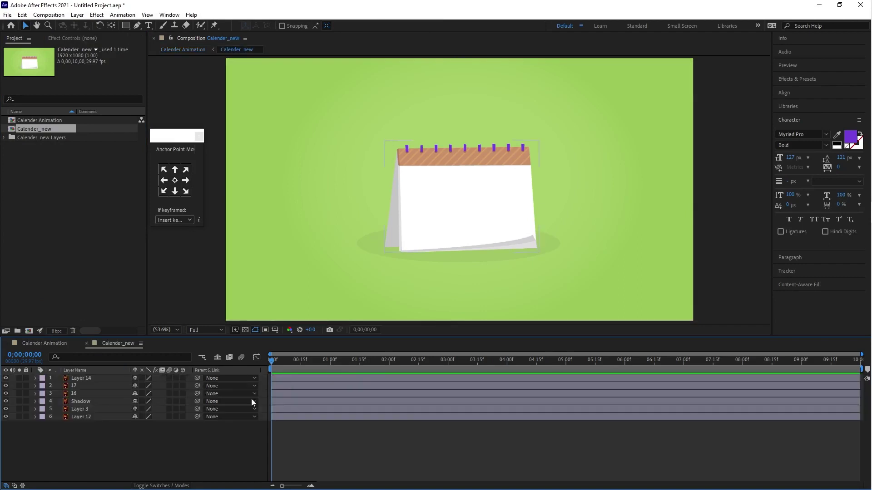
left_click(100, 379)
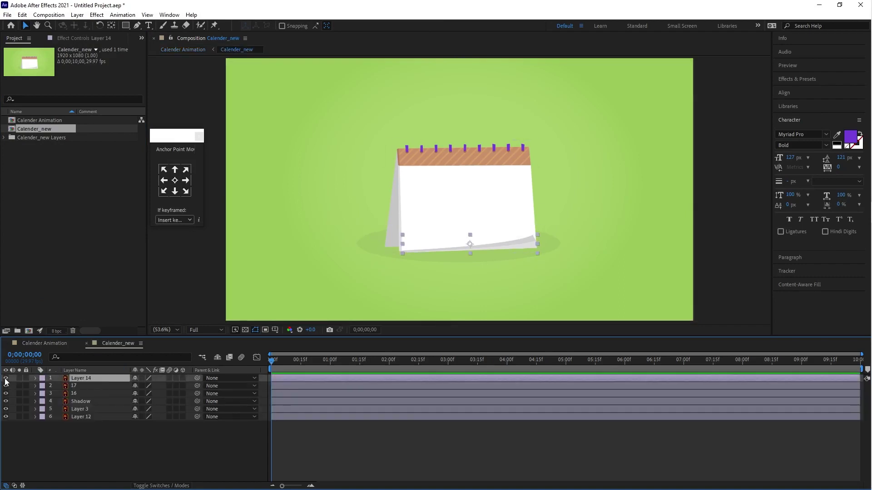
left_click(5, 378)
left_click(80, 386)
left_click(5, 386)
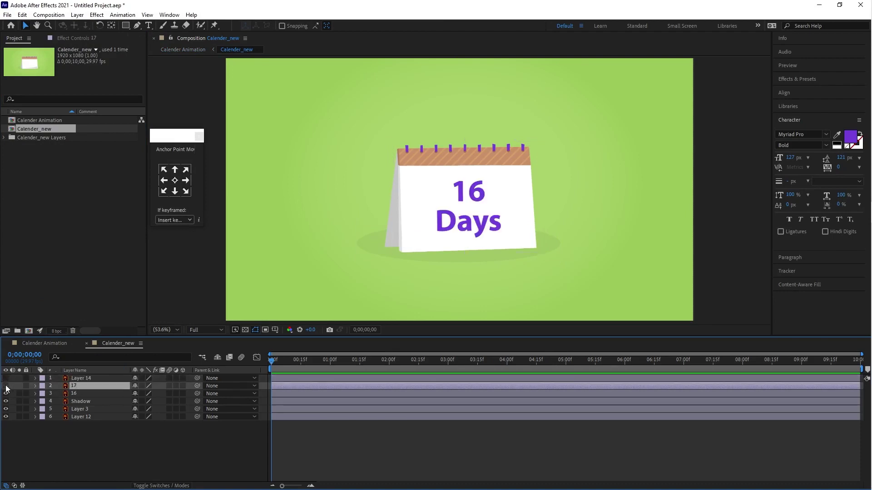
left_click(81, 393)
left_click(6, 394)
left_click(83, 402)
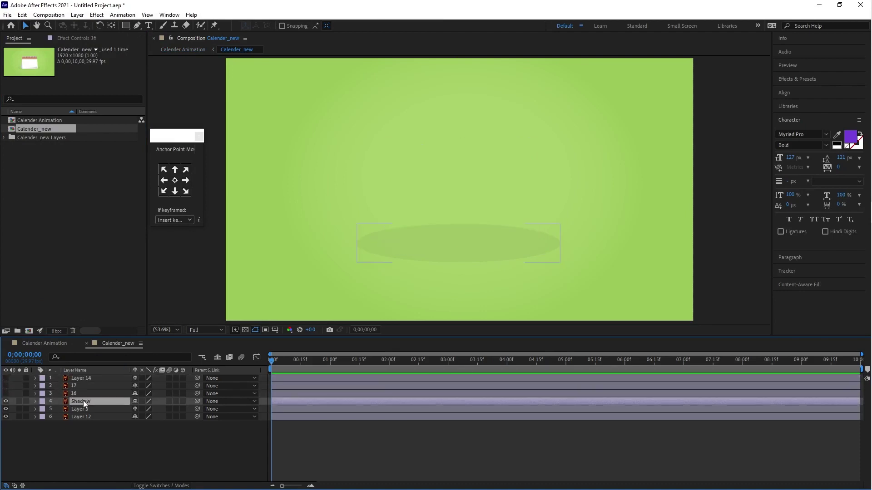
left_click(6, 401)
- Rename the green background layer, Layer 3, as BG and delete Layer 12 beneath it
left_click(87, 409)
key("Return")
type("BG")
key("Return")
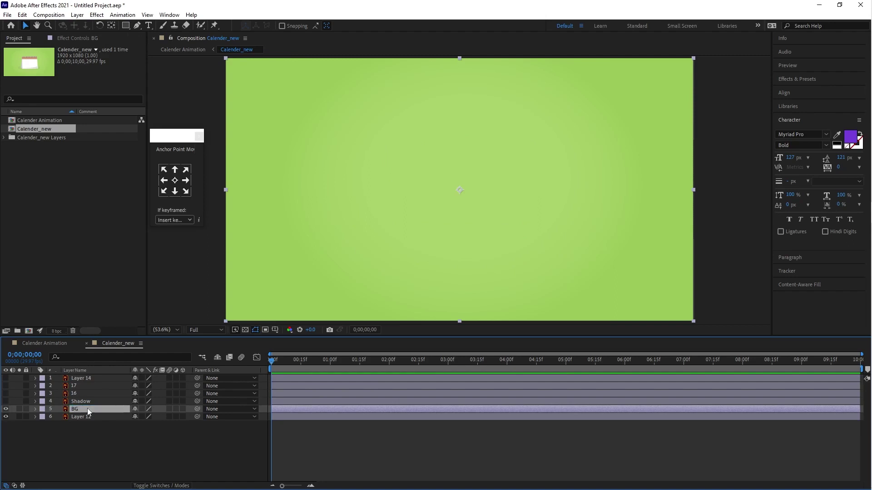
left_click(87, 418)
key("Delete")
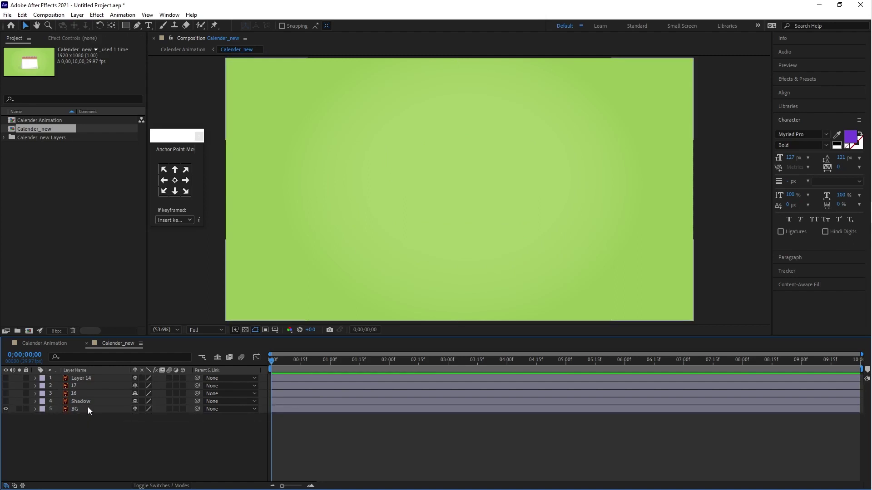
left_click(88, 409)
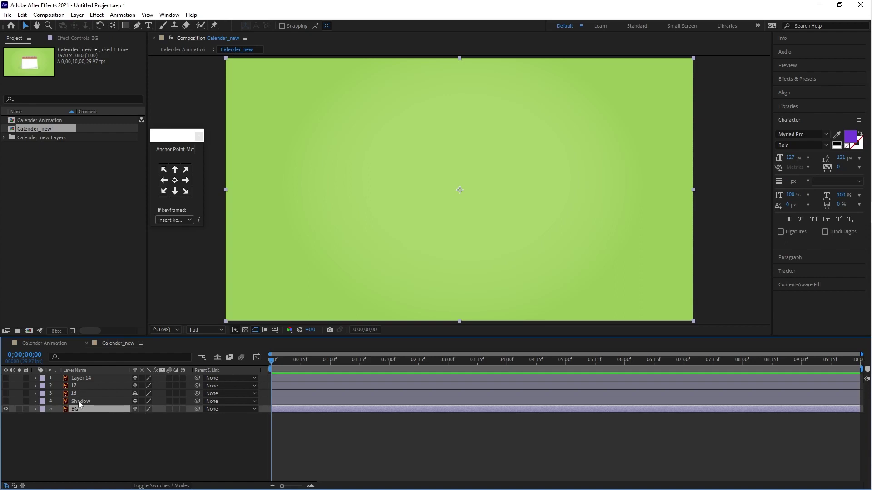
- Show the Shadow, 16 and 17 layers again and move layer 17's anchor point to its top centre
left_click(5, 402)
left_click(5, 394)
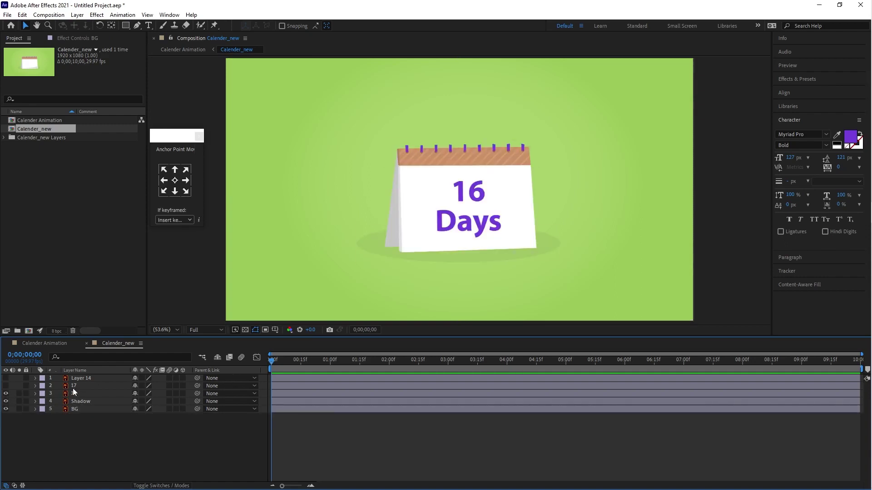
left_click(74, 393)
left_click(77, 386)
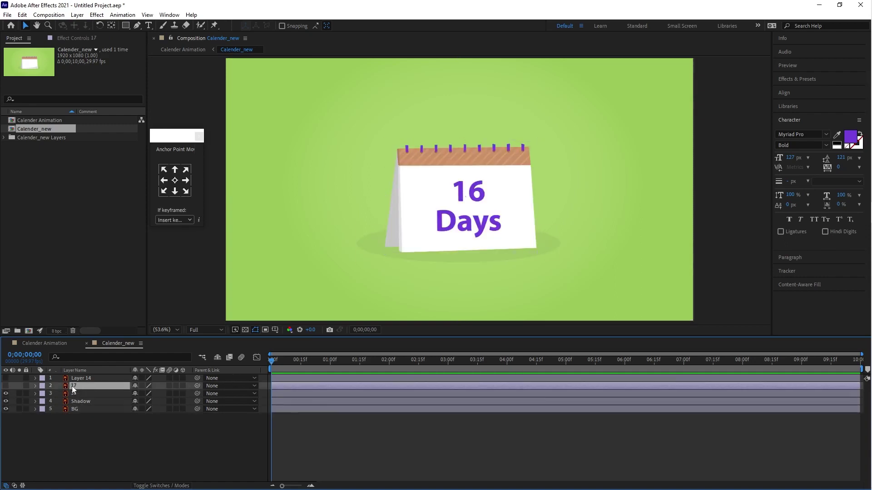
left_click(6, 385)
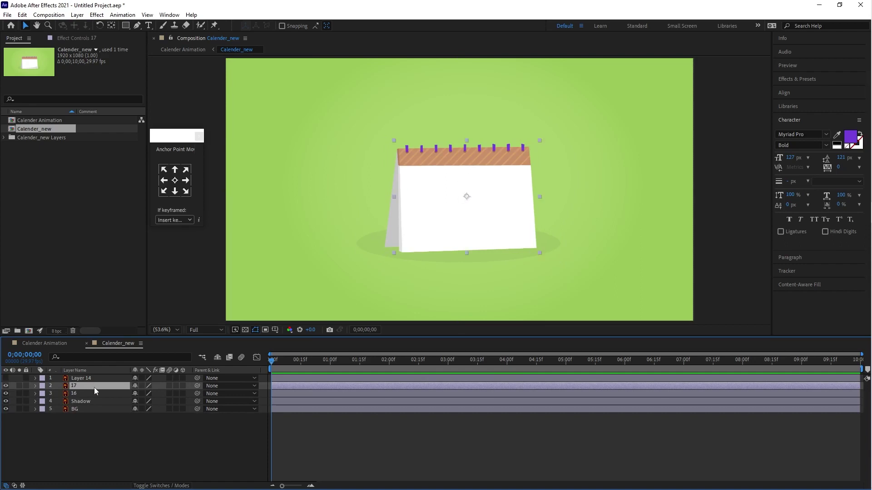
key("y")
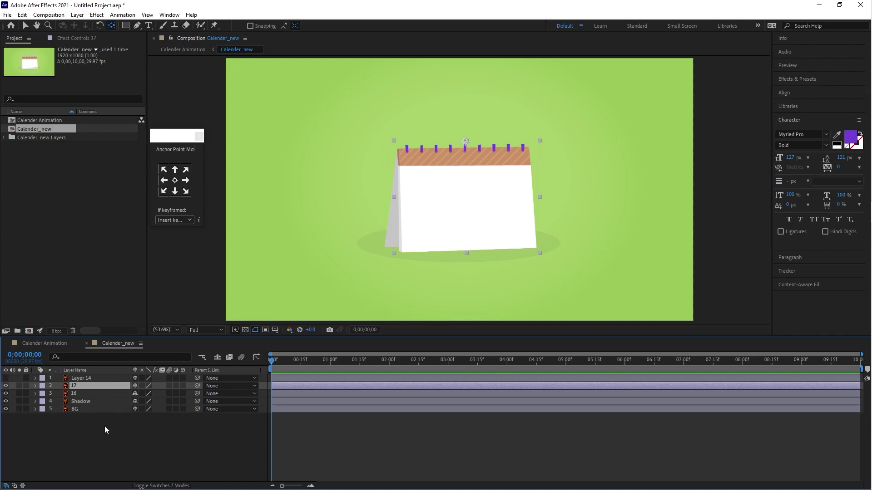
- Add a two-line text layer reading "17" and "Days" on the blank calendar page
left_click(148, 25)
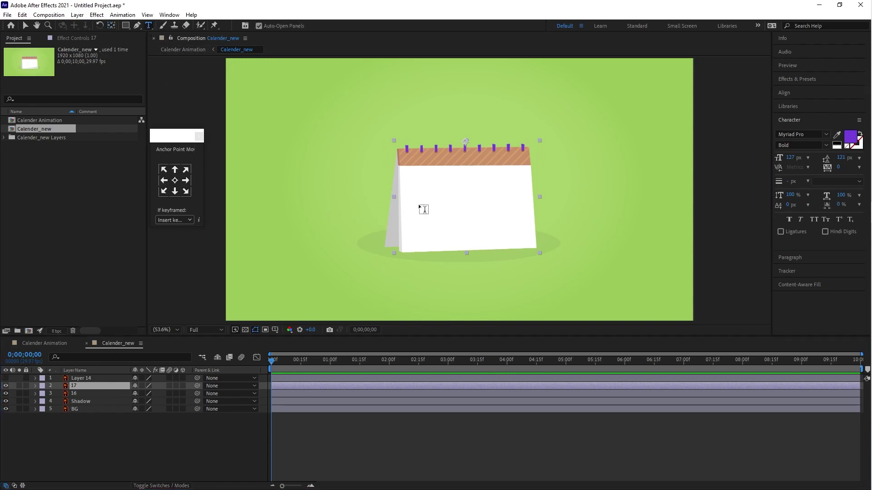
left_click(431, 199)
type("17")
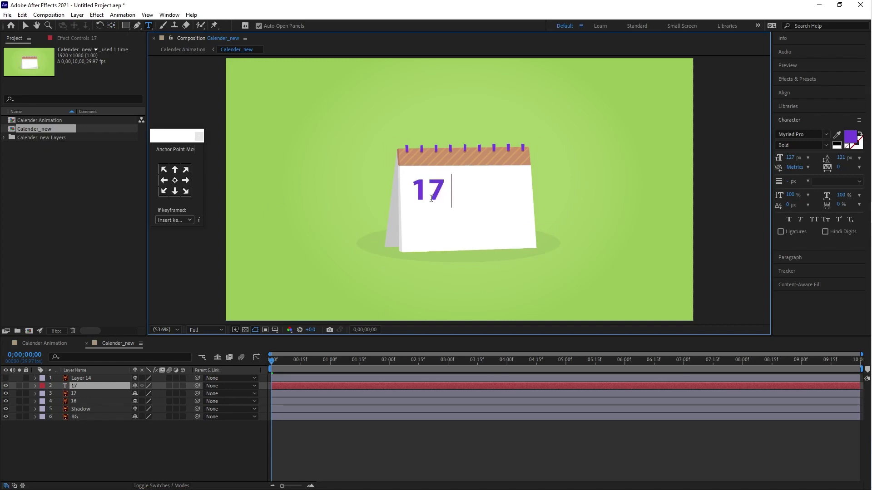
key("Return")
type("Days")
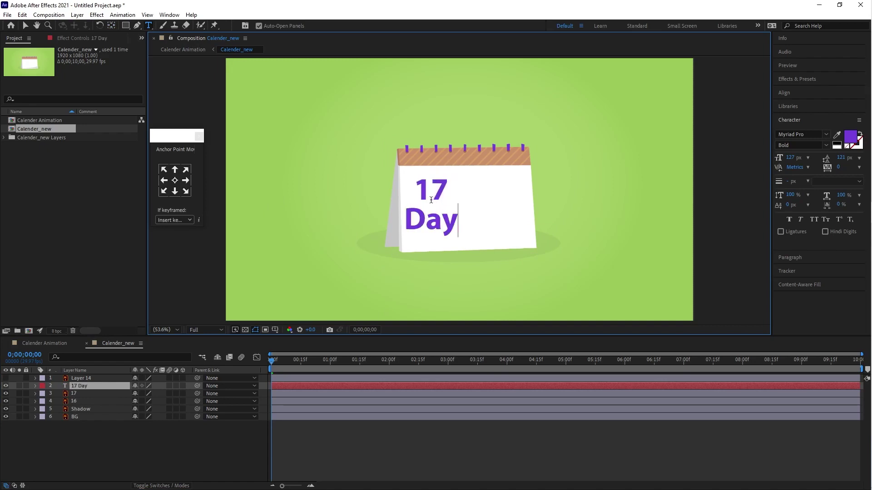
left_click(25, 25)
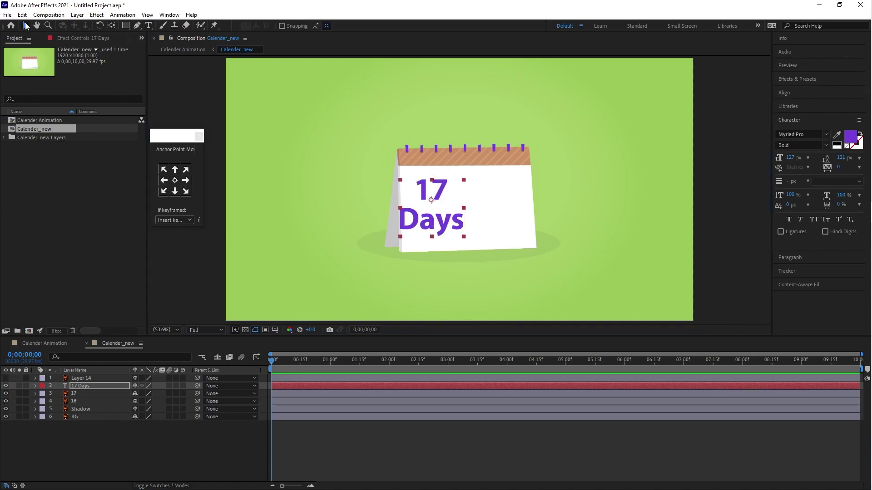
- Align the 17 Days text with the 16 Days artwork, hiding layer 17 while positioning and showing it again
left_click(6, 394)
left_click_drag(412, 228, 451, 229)
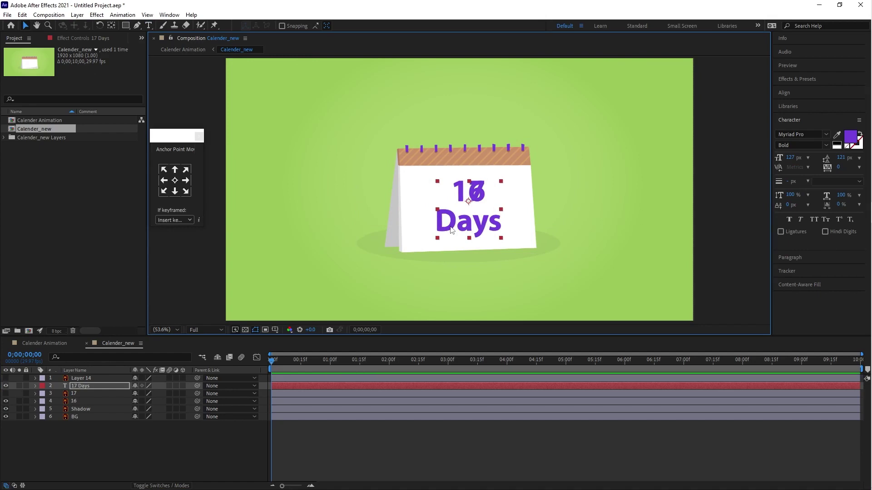
left_click(6, 394)
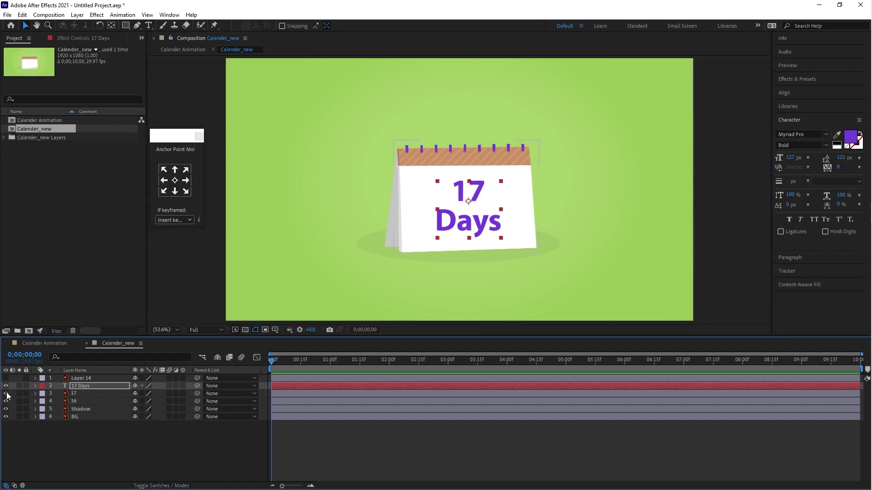
- Pre-compose the 17 Days text with layer 17 as 17, moving all attributes, and set its label colour to Fuchsia
left_click(71, 391, "shift")
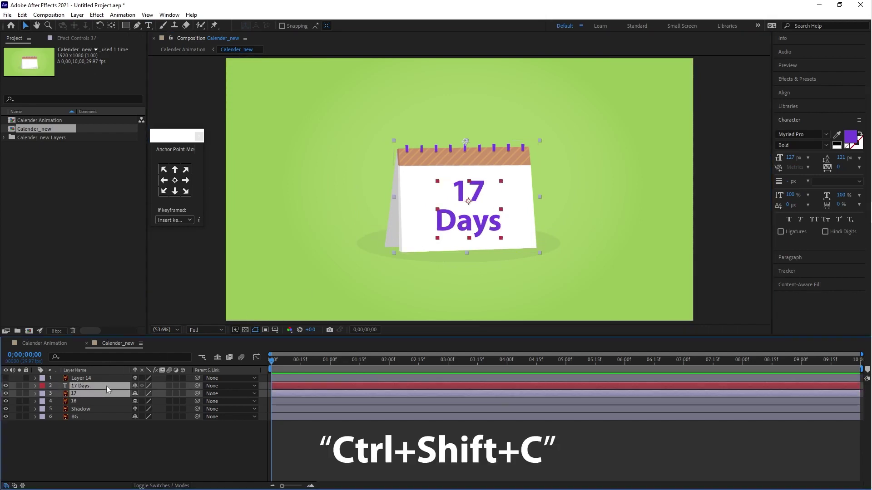
key("ctrl+shift+c")
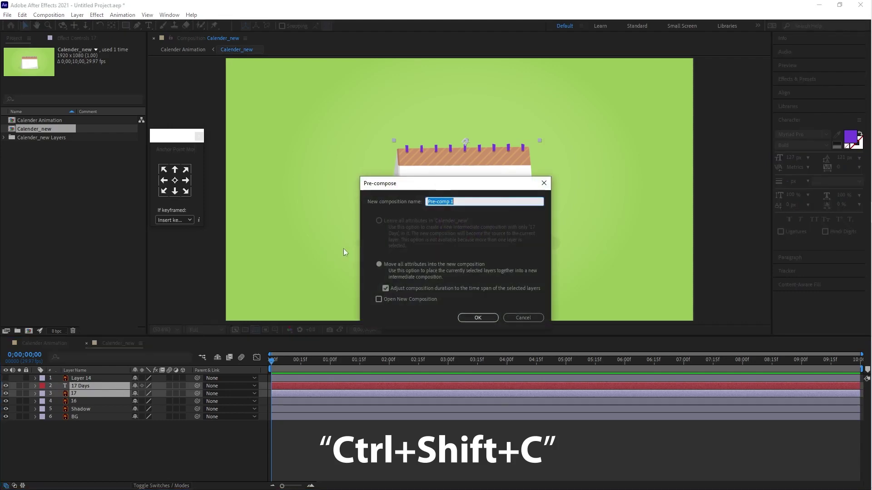
type("17")
left_click(380, 263)
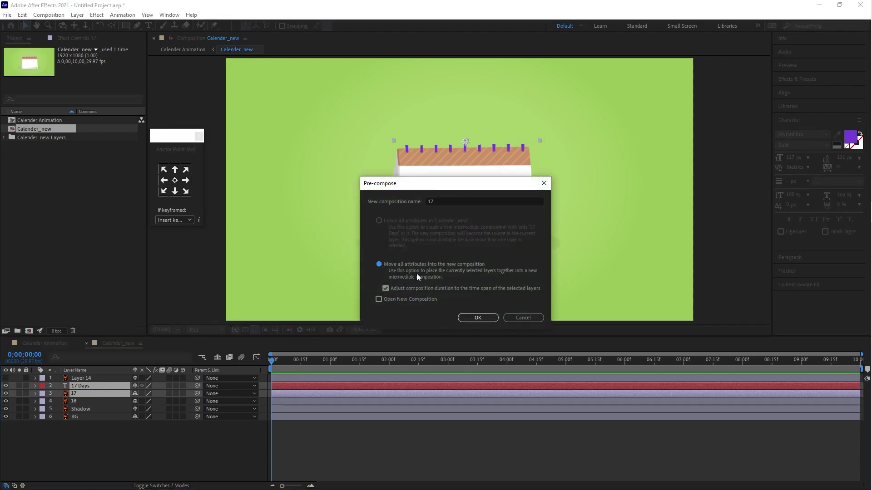
left_click(473, 318)
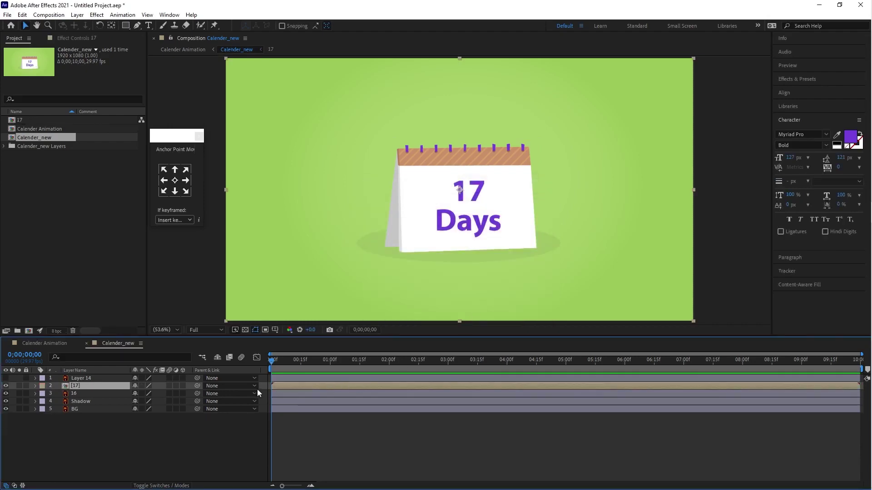
left_click(41, 385)
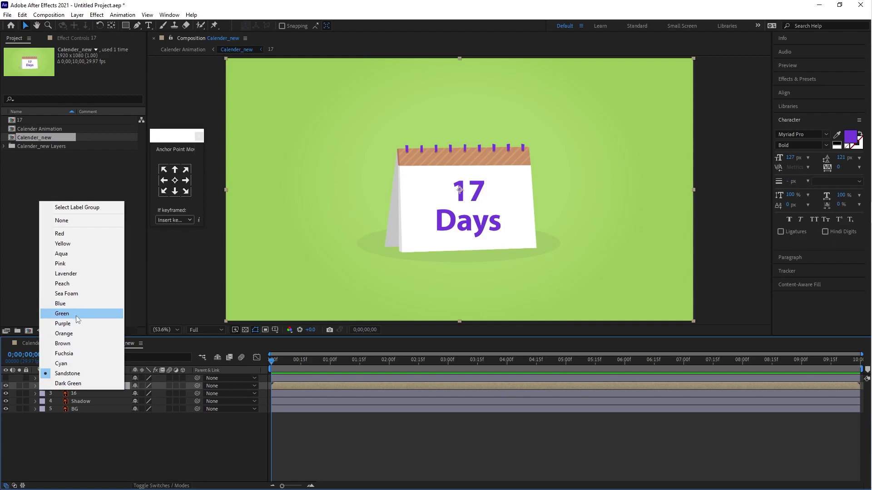
left_click(69, 354)
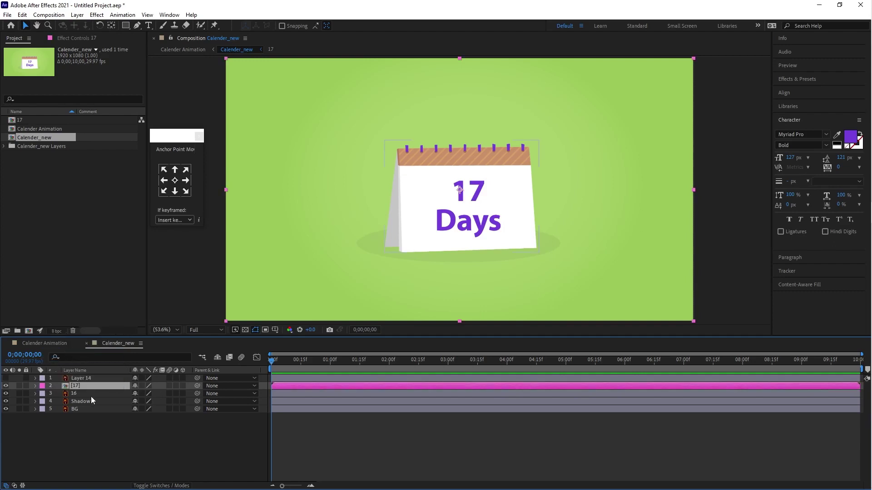
- Move the 17 pre-comp's anchor point to the top centre of the calendar and make it a 3D layer
key("y")
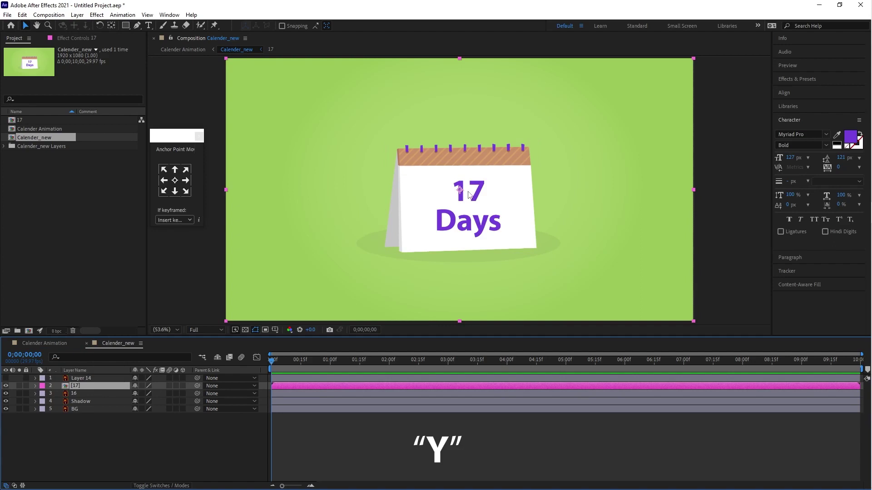
key("y")
left_click_drag(460, 190, 464, 143)
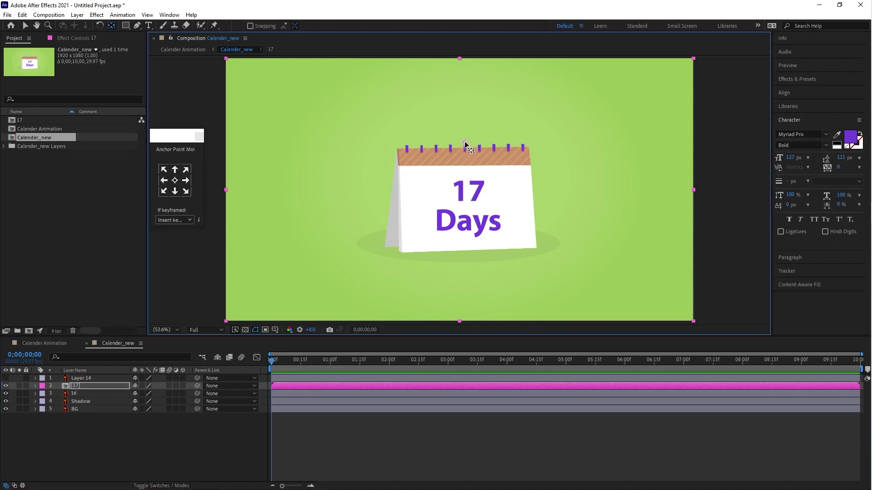
left_click(103, 386)
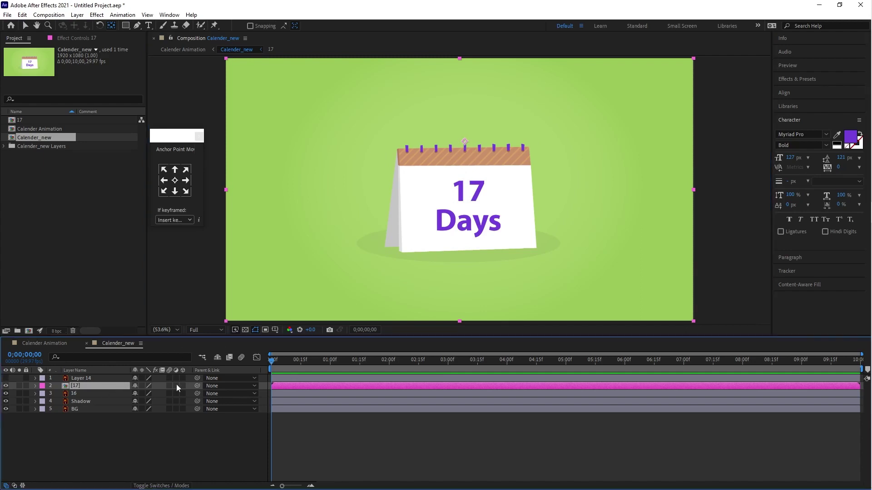
left_click(183, 385)
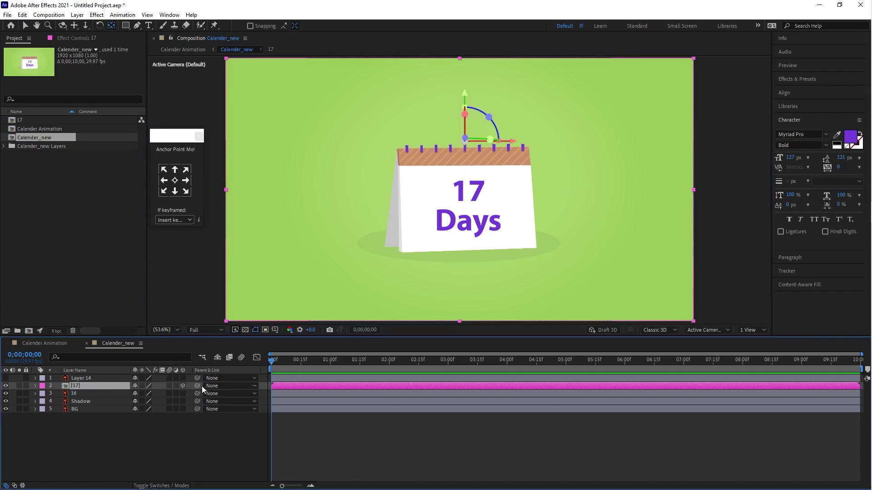
- Reveal the 17 layer's rotation properties and add an X Rotation keyframe at 0;00;00;12
key("v")
key("r")
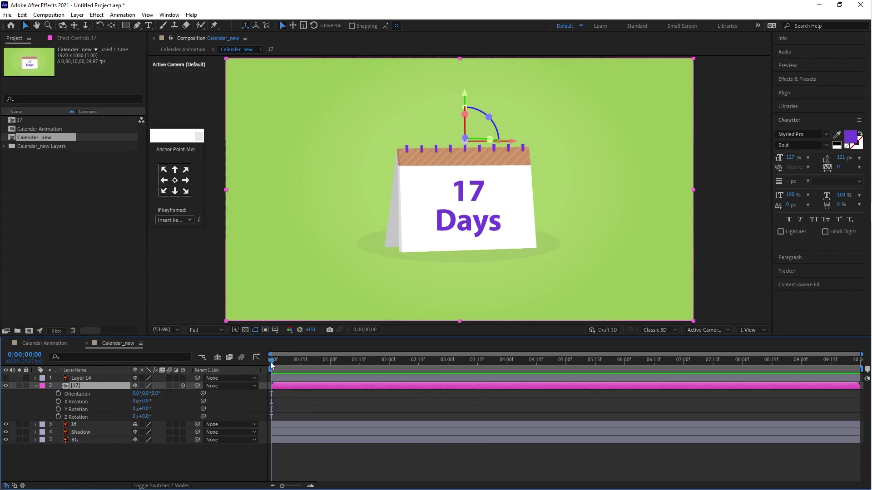
left_click_drag(271, 362, 295, 361)
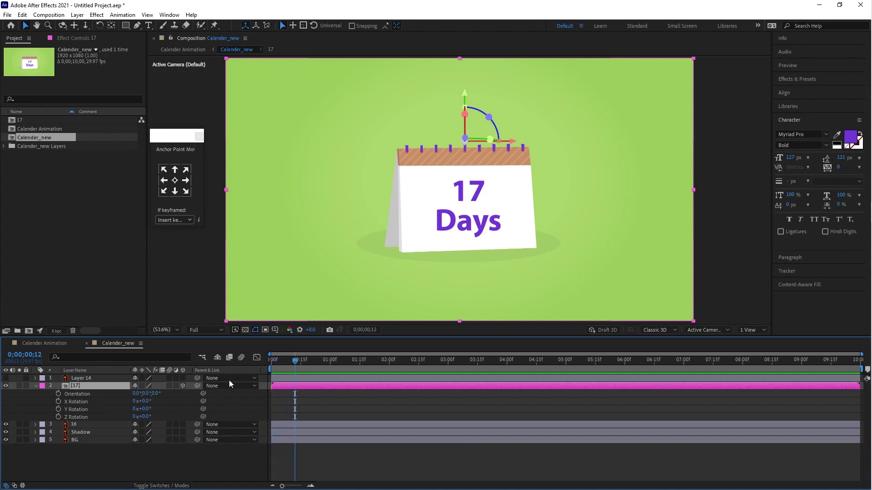
left_click(58, 401)
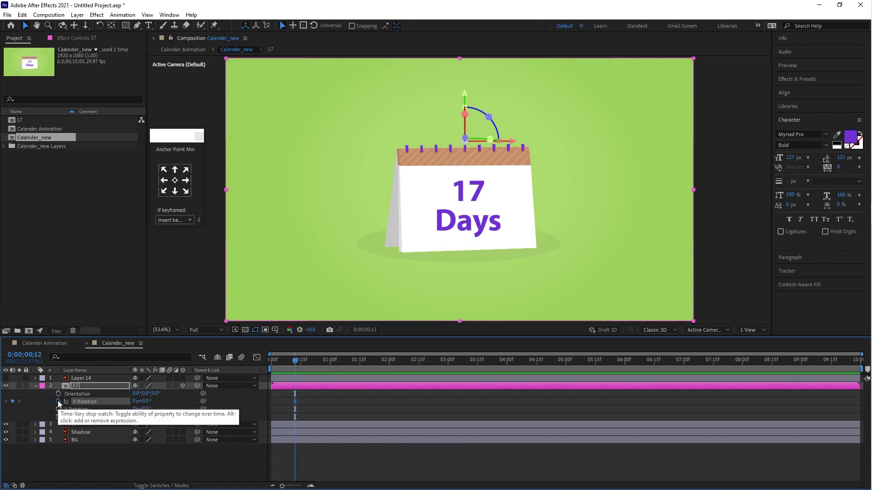
- Add a second X Rotation keyframe at 0;00;01;25, then set the keyframe at 0;00;00;12 to -266° and preview the flip
left_click_drag(296, 361, 380, 371)
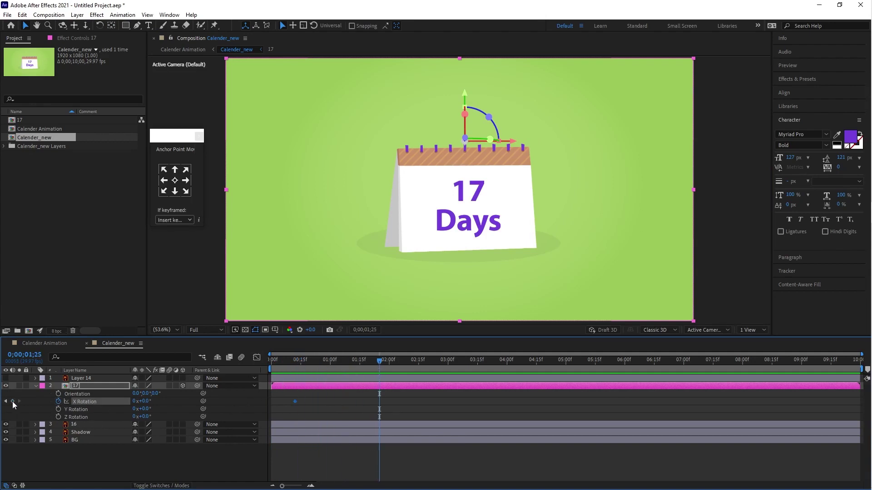
left_click_drag(379, 363, 297, 374)
left_click_drag(148, 403, 56, 431)
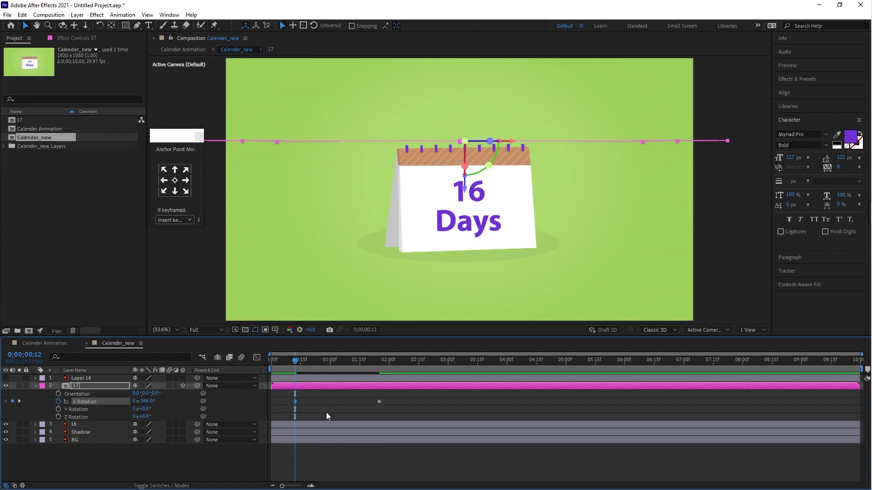
key("space")
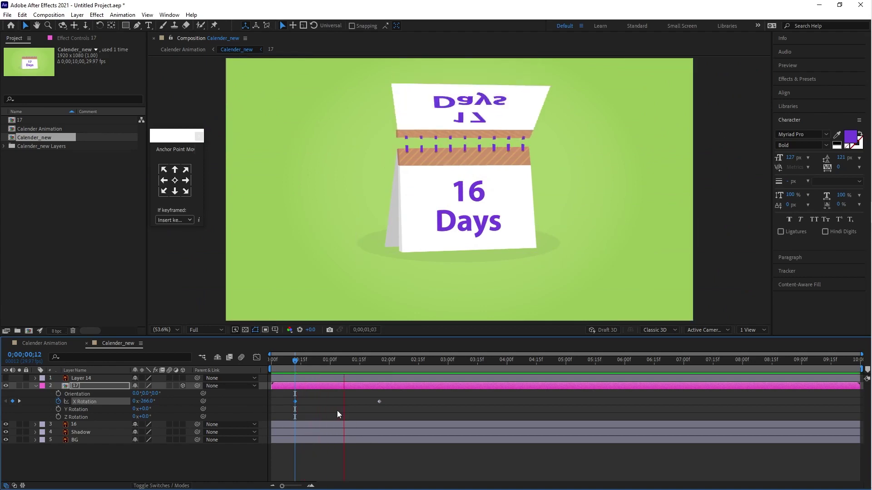
- Move the ending X Rotation keyframe to about 0;00;01;06, apply Easy Ease to both keyframes and preview
left_click_drag(377, 402, 282, 407)
right_click(343, 401)
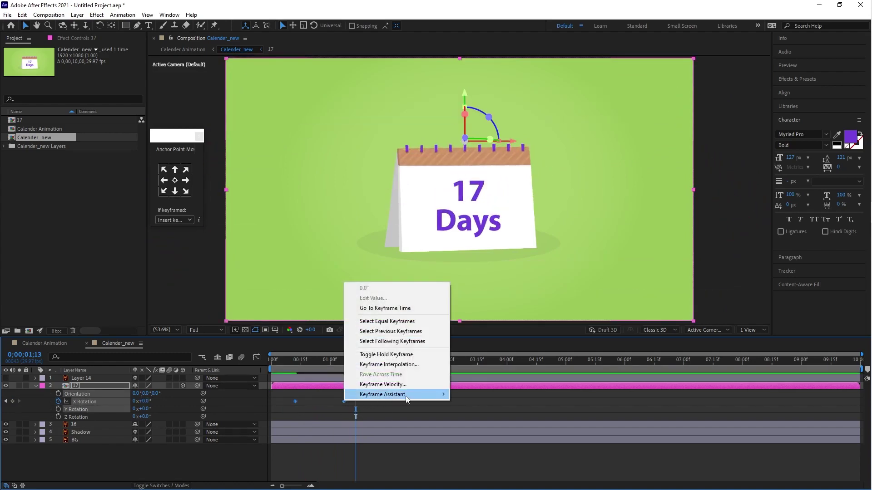
mouse_move(411, 399)
left_click(475, 334)
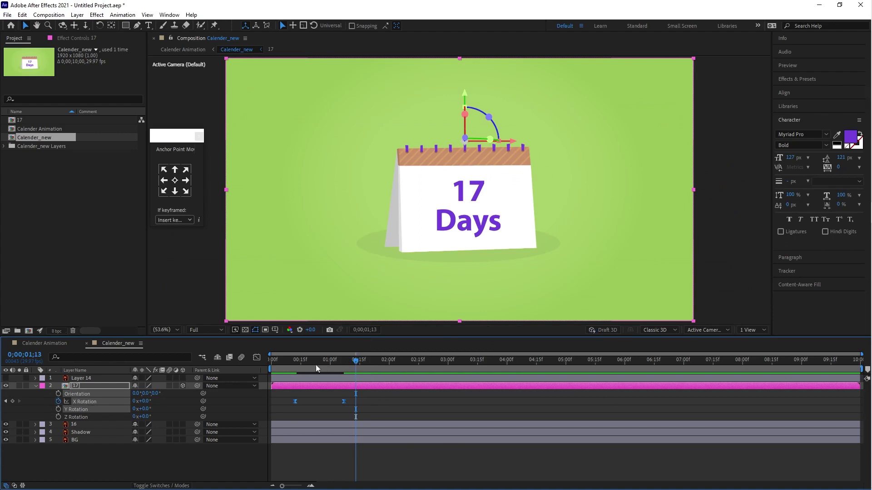
left_click(286, 359)
key("space")
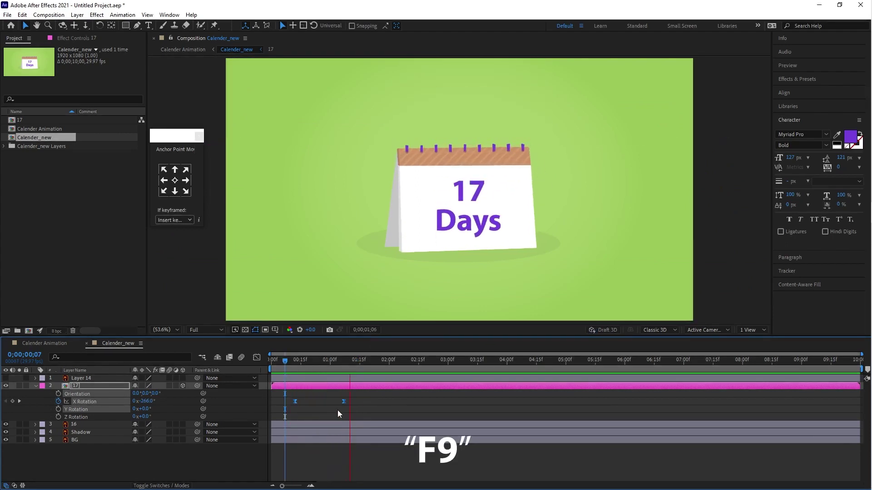
- Reshape the X Rotation speed curve with both keyframes' ease handles into a sharper peak of about 650°/sec and preview it
left_click(341, 409)
left_click(344, 402)
left_click_drag(347, 396, 293, 407)
left_click(257, 358)
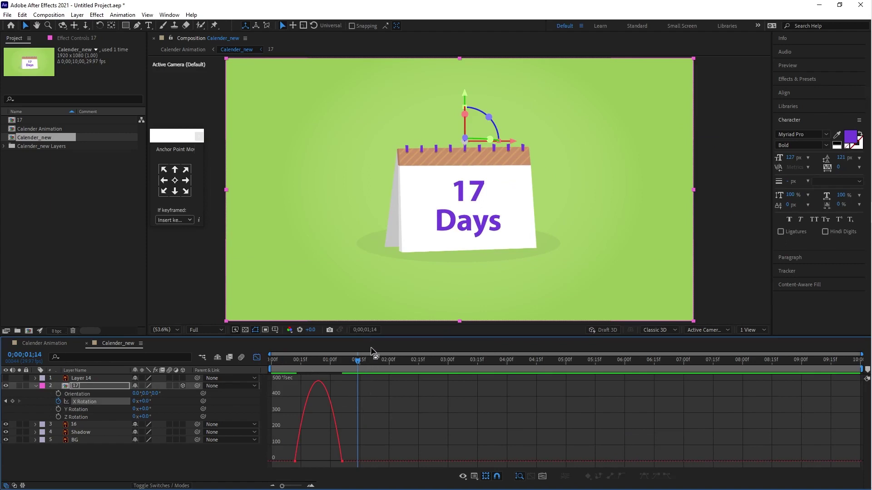
left_click_drag(367, 337, 367, 258)
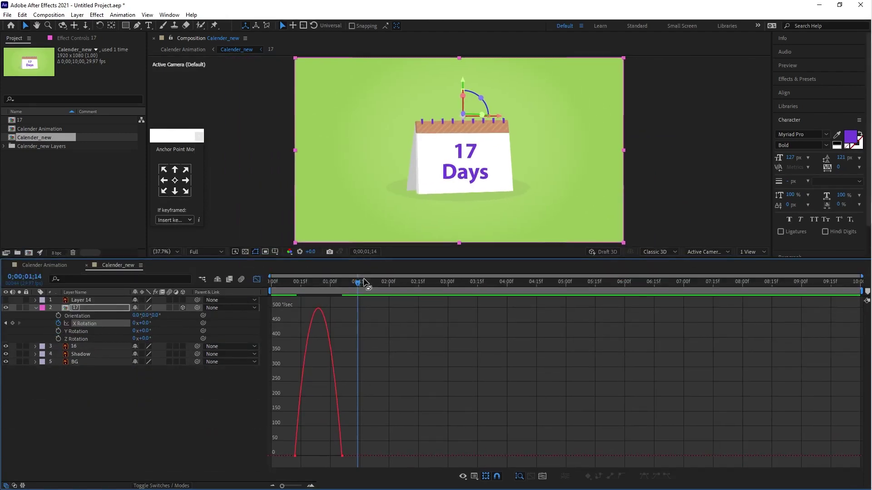
left_click(310, 486)
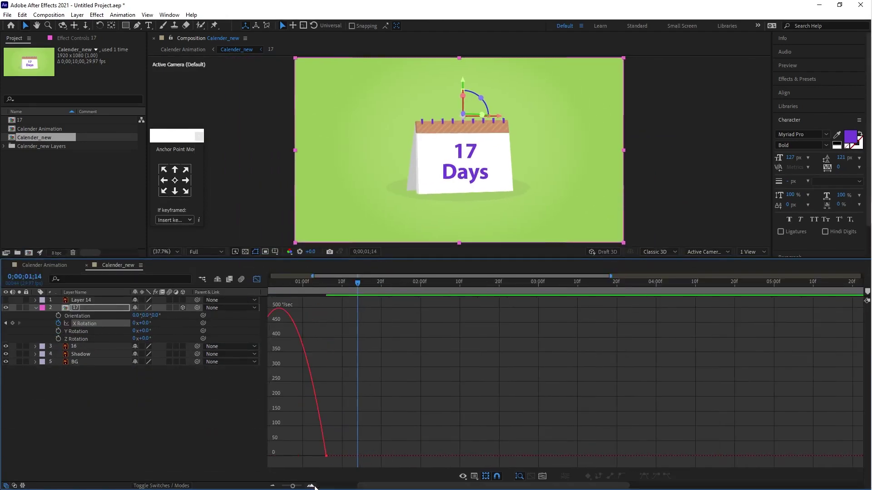
left_click_drag(368, 485, 328, 485)
left_click_drag(429, 449, 341, 452)
left_click_drag(394, 453, 388, 453)
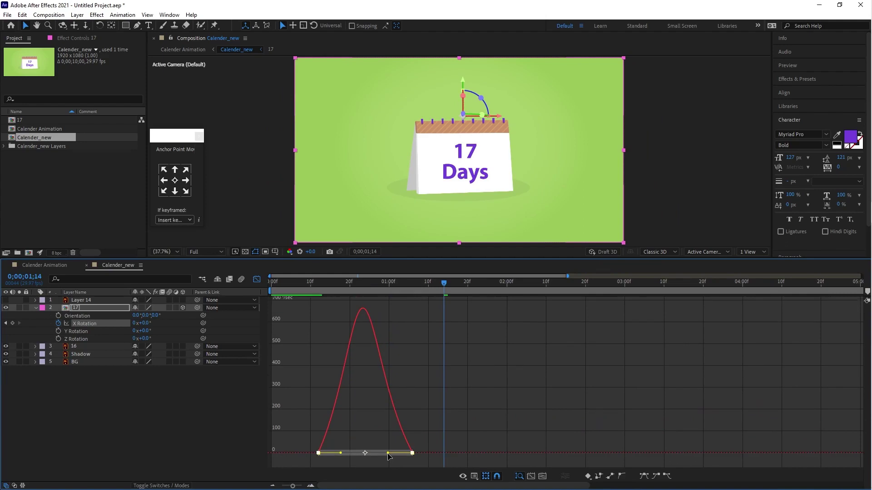
left_click_drag(288, 282, 272, 282)
key("space")
key("space")
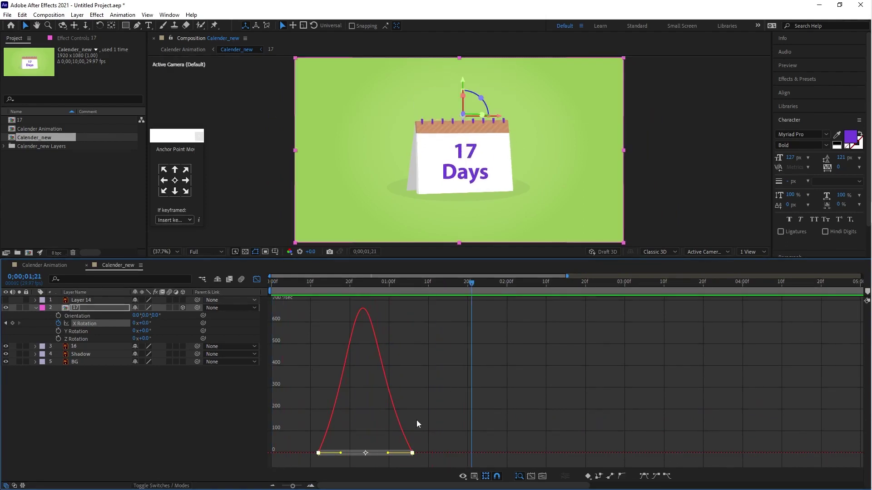
- Return to the keyframe view, move the last X Rotation keyframe to about 0;00;01;09 and preview the slower flip
left_click(257, 278)
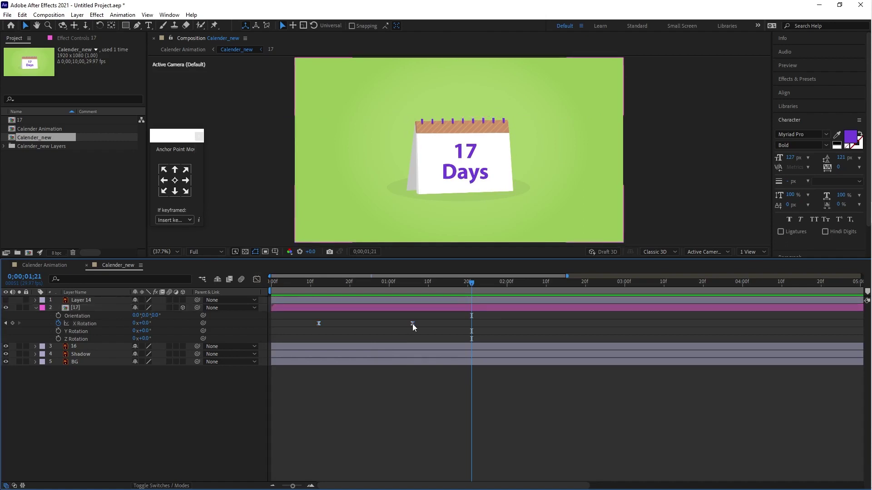
left_click_drag(392, 260, 382, 342)
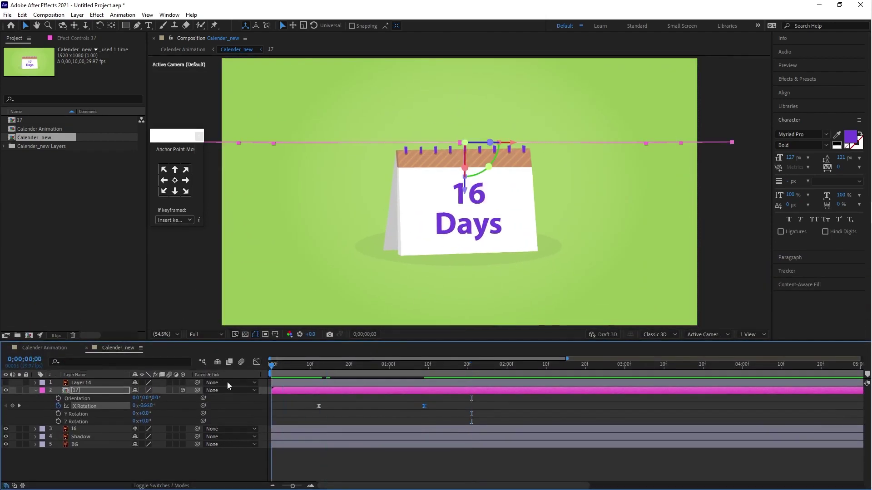
key("space")
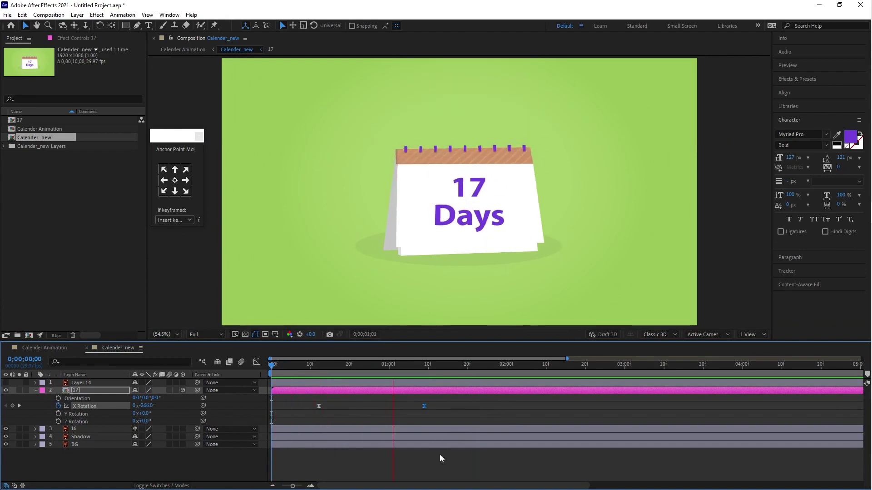
key("space")
- Add a Color Overlay layer style to the 17 layer, viewing the flipped page at 0;00;00;23
left_click_drag(314, 377, 323, 386)
left_click(325, 390)
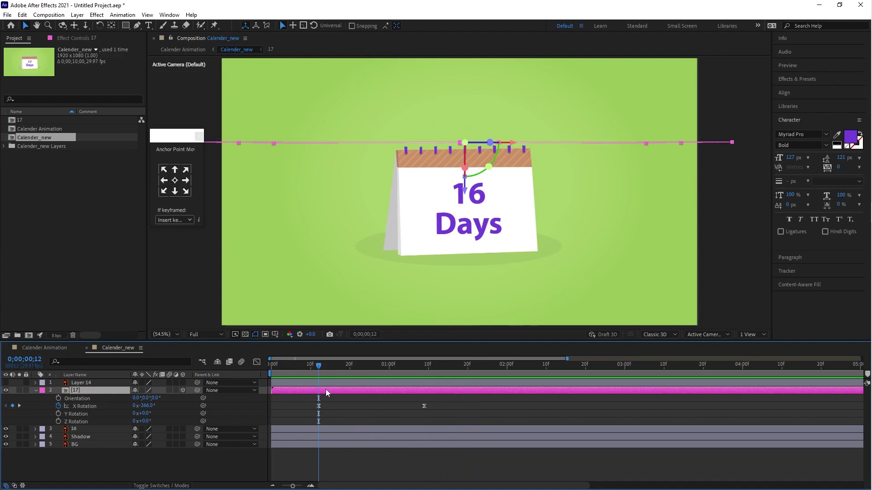
left_click_drag(317, 366, 361, 366)
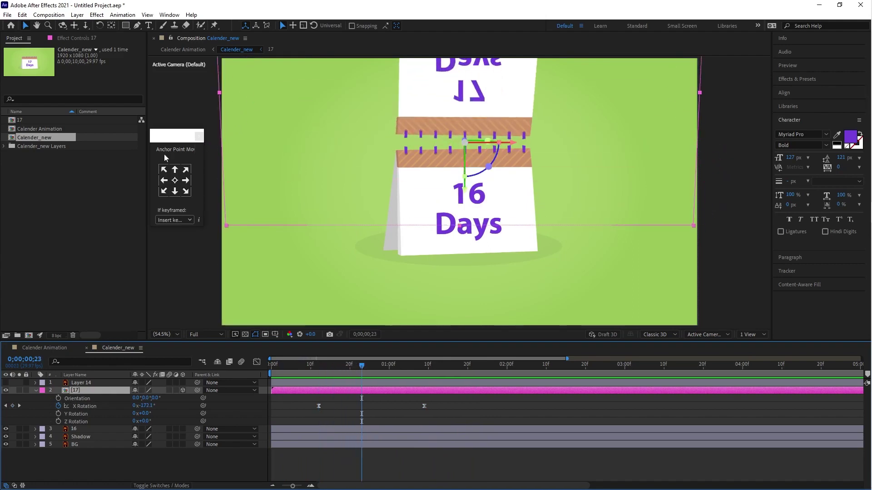
left_click(78, 15)
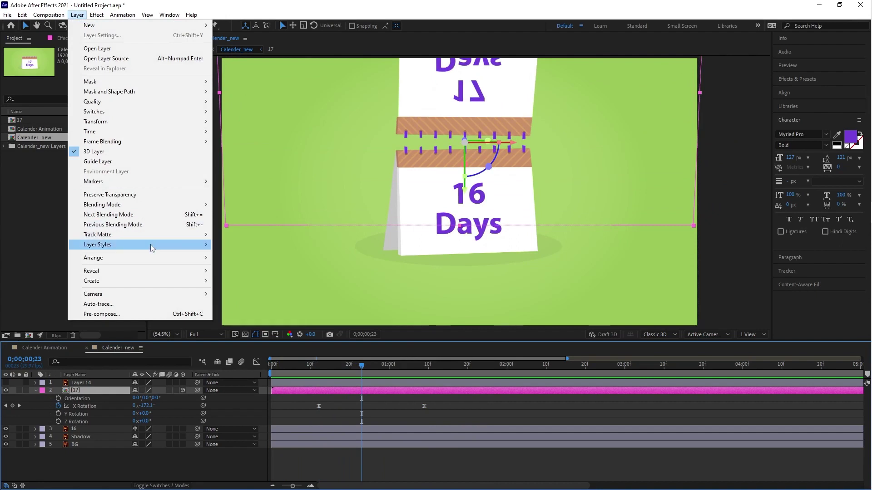
mouse_move(150, 246)
left_click(271, 339)
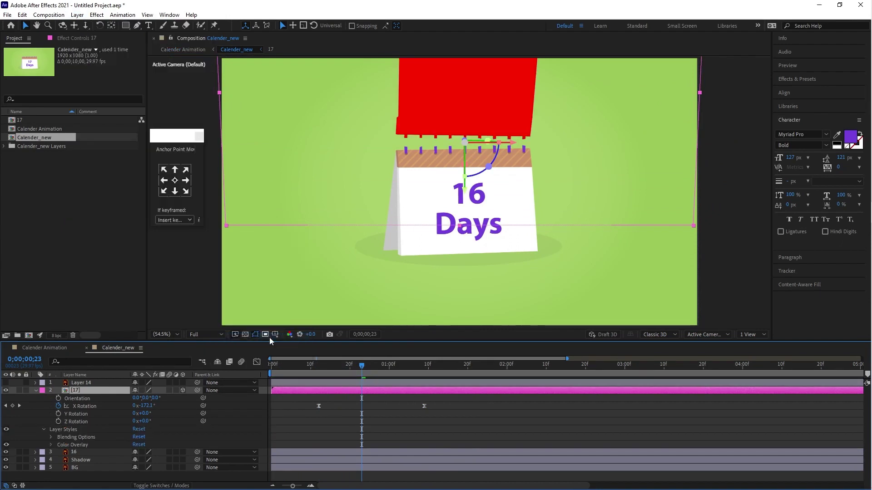
- Set the 17 layer's Color Overlay colour to white
left_click(80, 429)
left_click(51, 444)
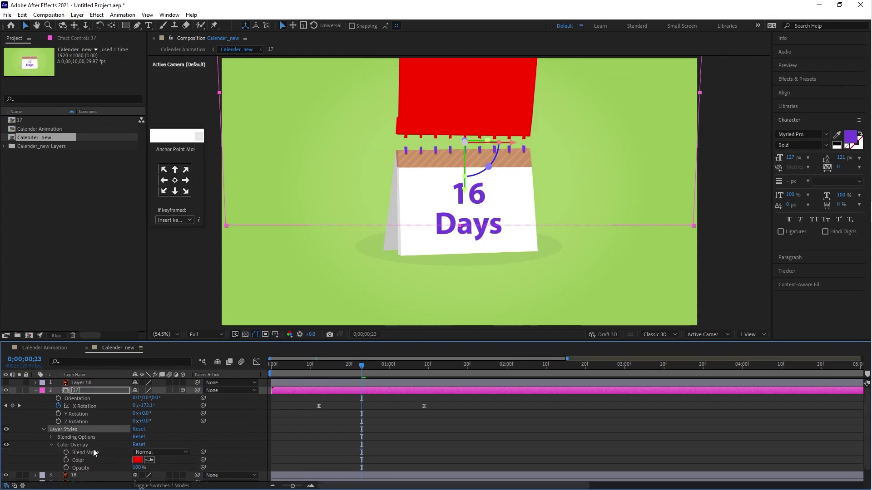
left_click(137, 460)
left_click_drag(422, 334, 326, 304)
left_click(532, 309)
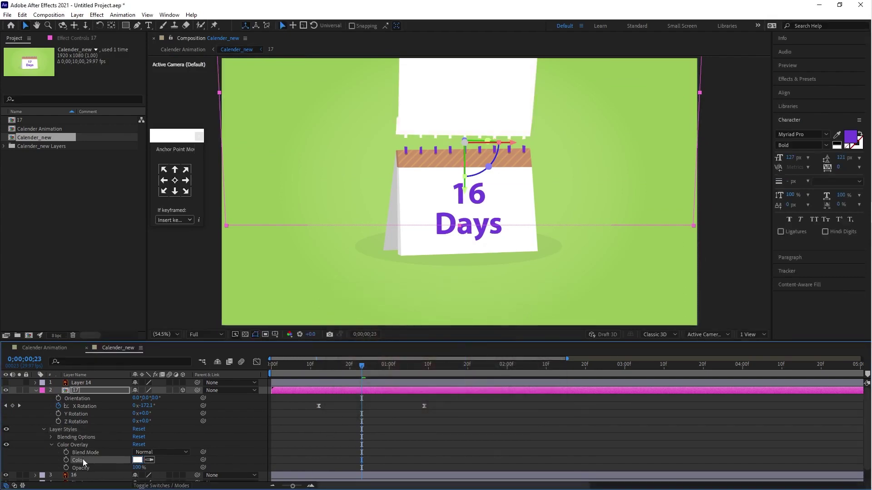
- Show the 17 layer's Opacity alongside its other properties and add an Opacity keyframe at 0;00;00;12
left_click(93, 391)
key("t")
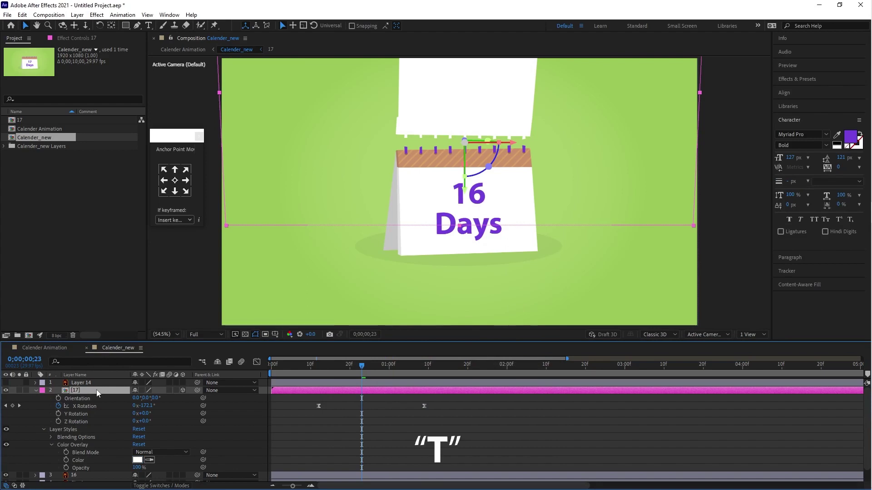
left_click(76, 429)
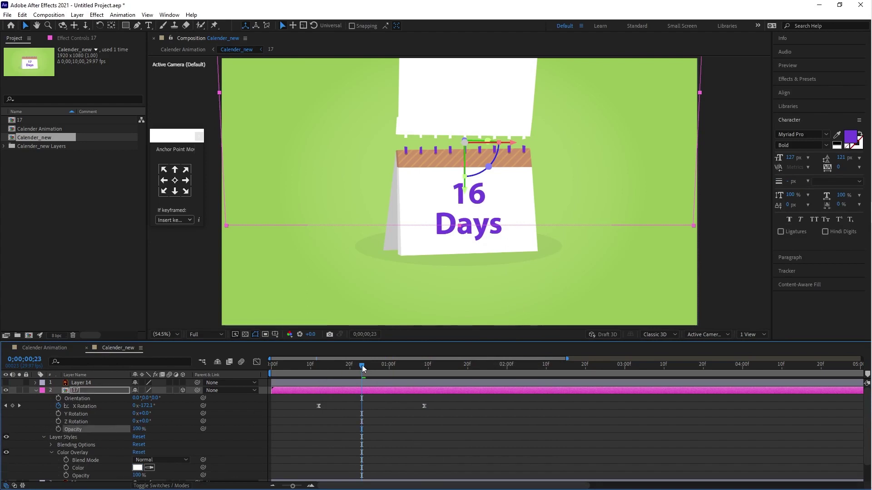
left_click_drag(364, 368, 312, 377)
left_click(59, 429)
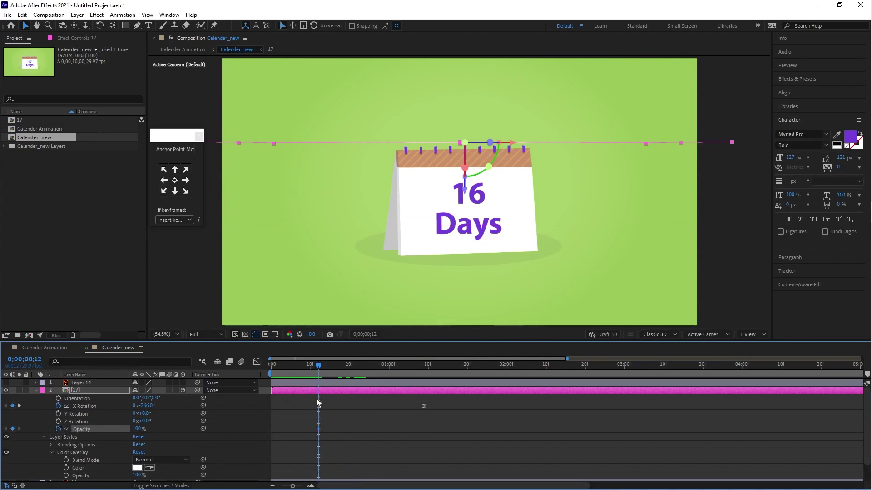
- Add a 100% Opacity keyframe to the 17 layer at 0;00;00;27 and set the one at 0;00;00;12 to 0%
left_click_drag(321, 368, 379, 380)
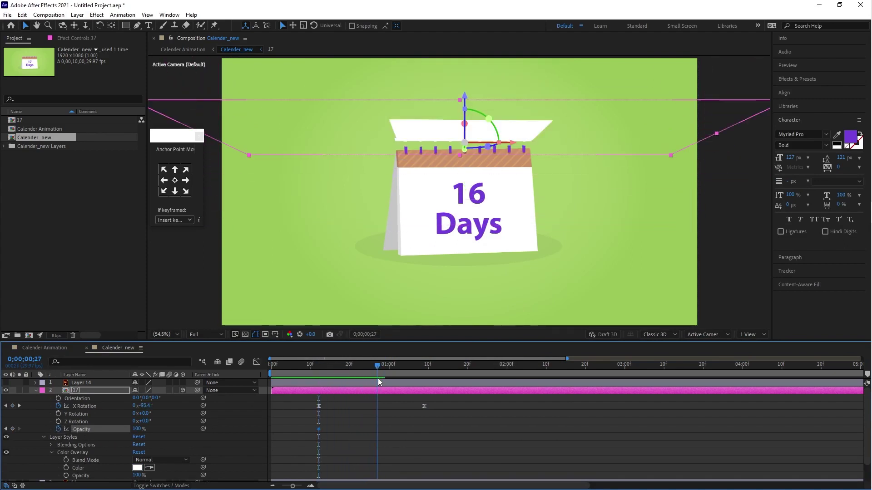
left_click(12, 429)
left_click_drag(374, 367, 318, 381)
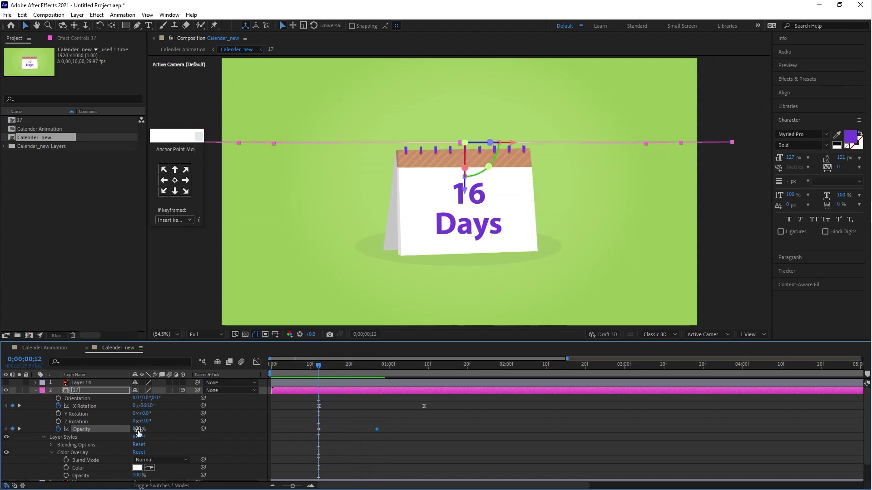
left_click(137, 430)
type("0")
key("Return")
- Keyframe the Color Overlay opacity from 100% at 0;00;00;27 to 0% at 0;00;01;01, then preview the page flip
left_click_drag(323, 364, 379, 383)
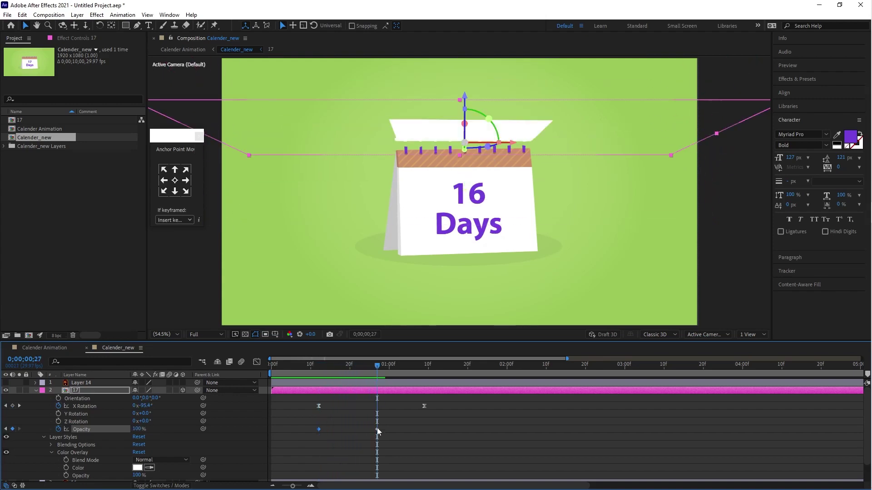
left_click(72, 452)
left_click(84, 477)
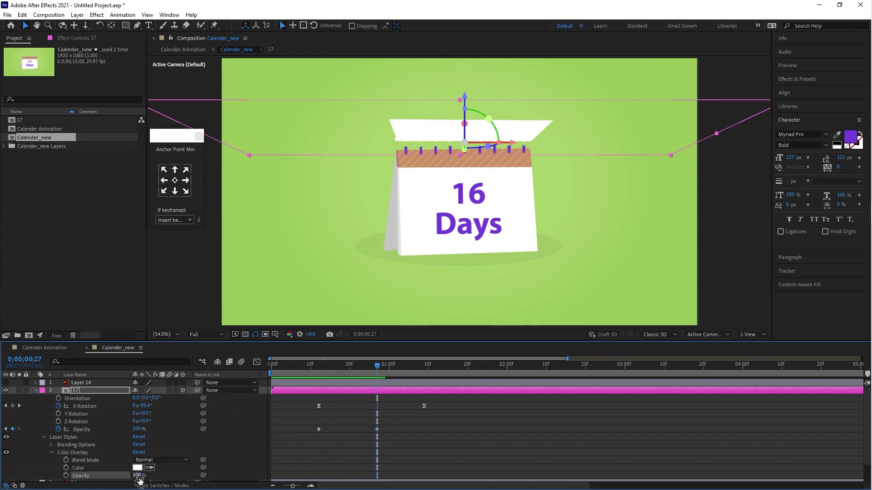
left_click(66, 475)
mouse_move(377, 367)
left_mouse_down()
mouse_move(396, 369)
mouse_move(390, 374)
left_mouse_up()
left_click(139, 476)
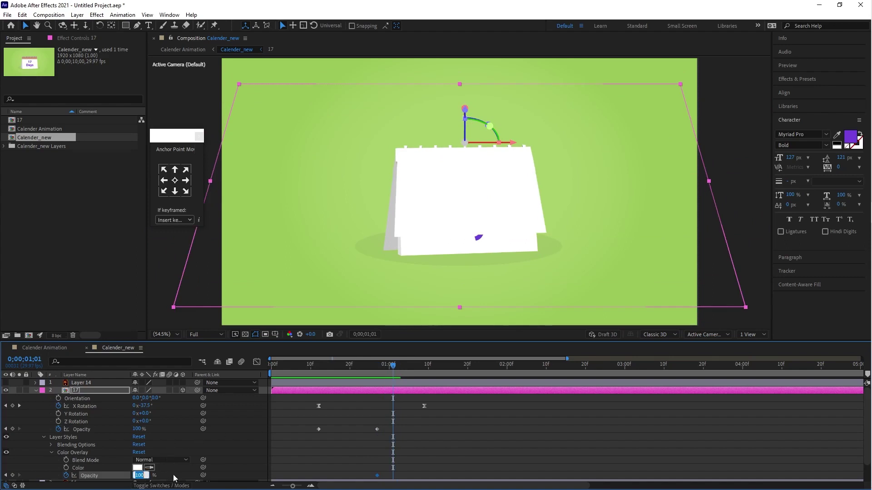
type("0")
key("Return")
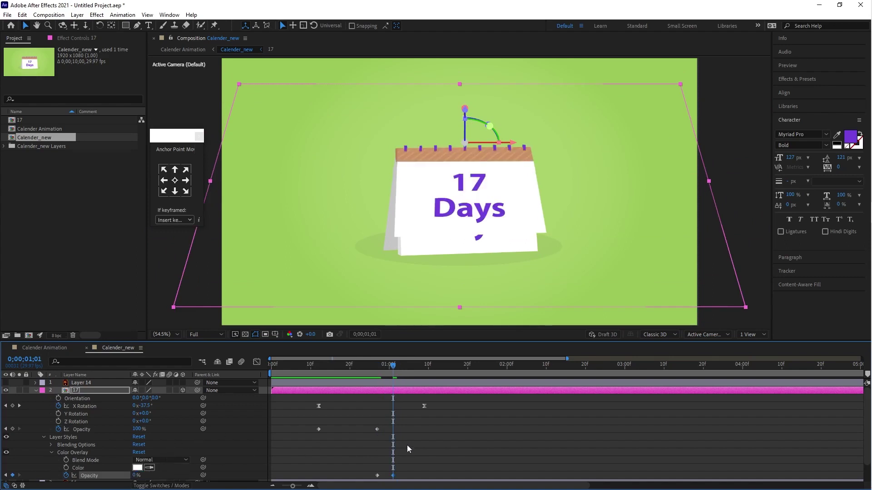
left_click_drag(396, 376, 375, 370)
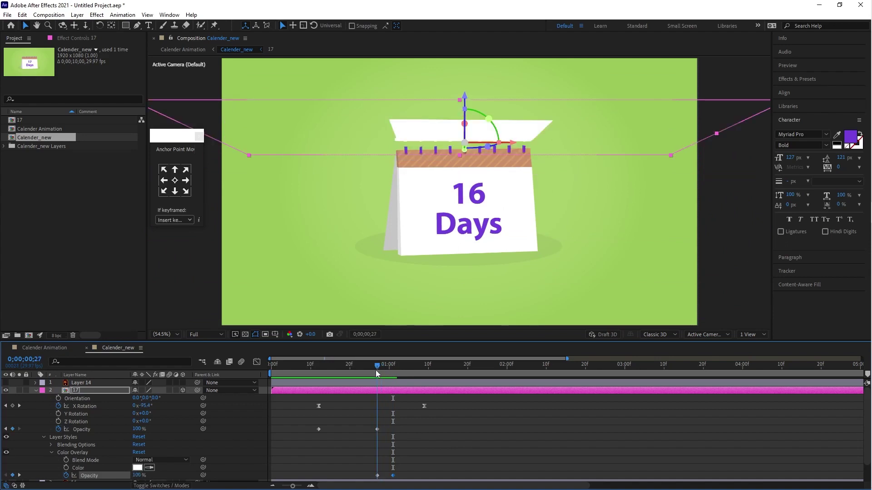
key("space")
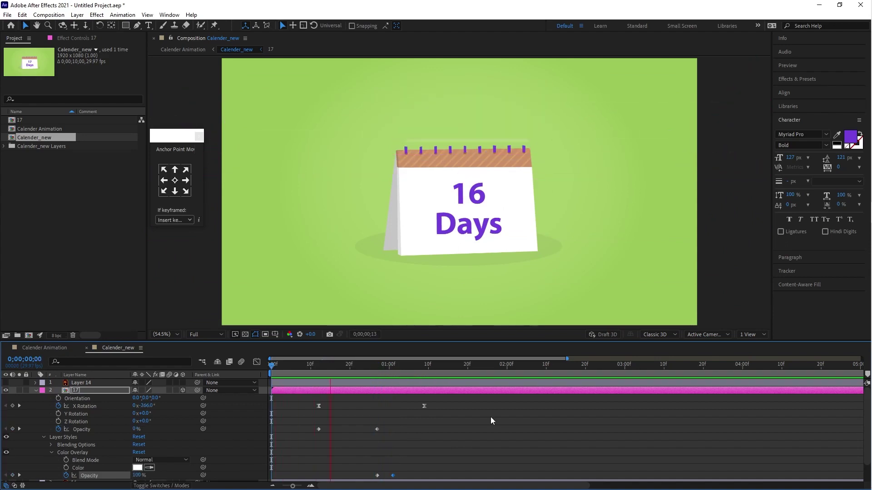
key("space")
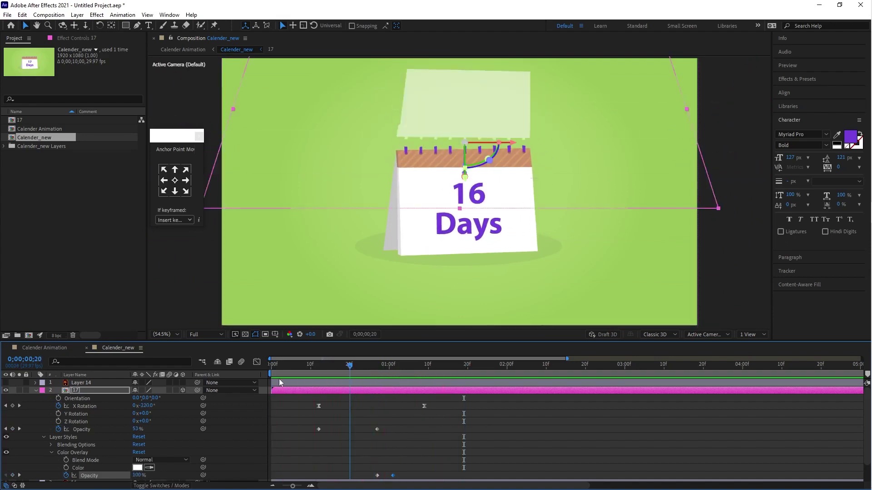
- Preview the 17 page's flip animation in the Calender_new composition
key("space")
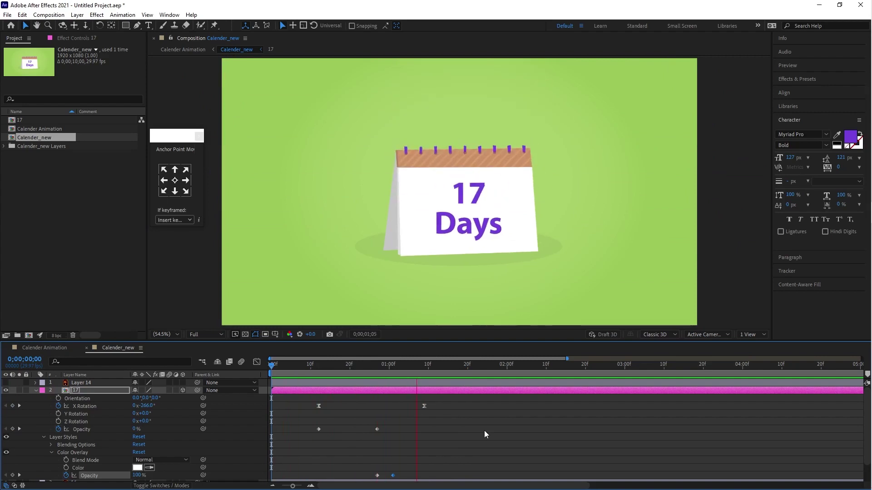
key("space")
left_click(432, 389)
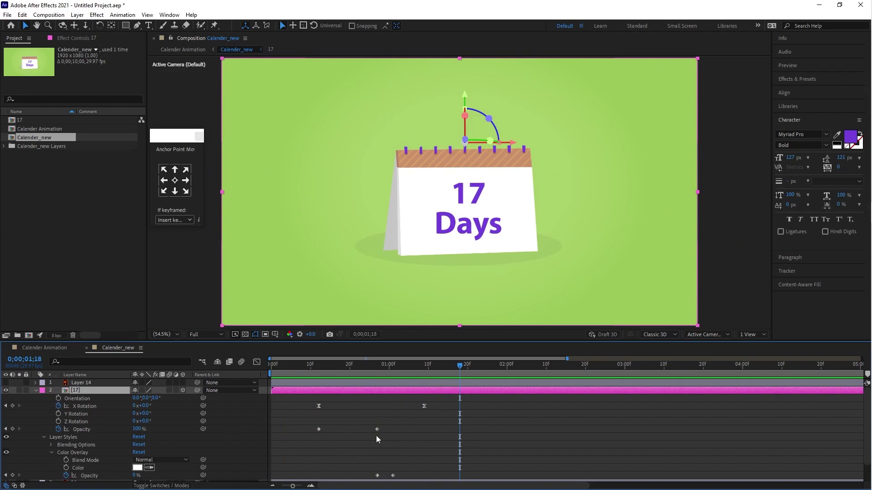
left_click(345, 416)
left_click(345, 391)
- Duplicate composition 17 as 18 and place the copy directly above the 17 layer in Calender_new
left_click(30, 120)
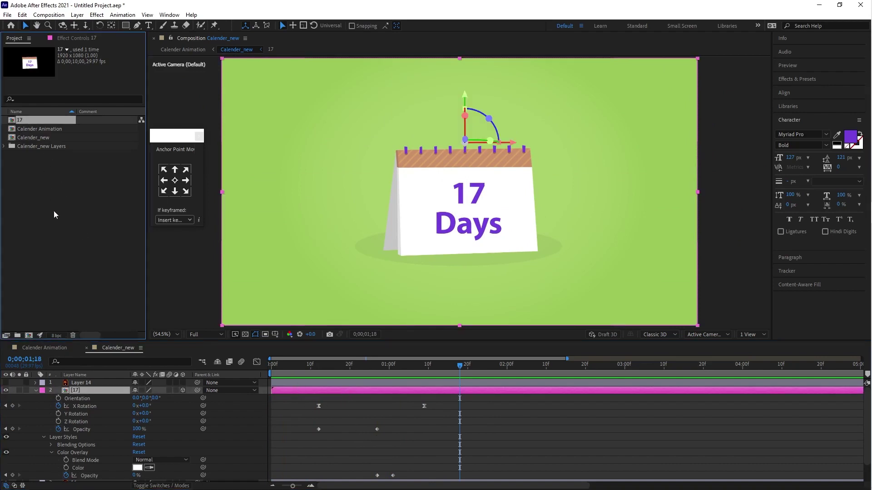
key("ctrl+d")
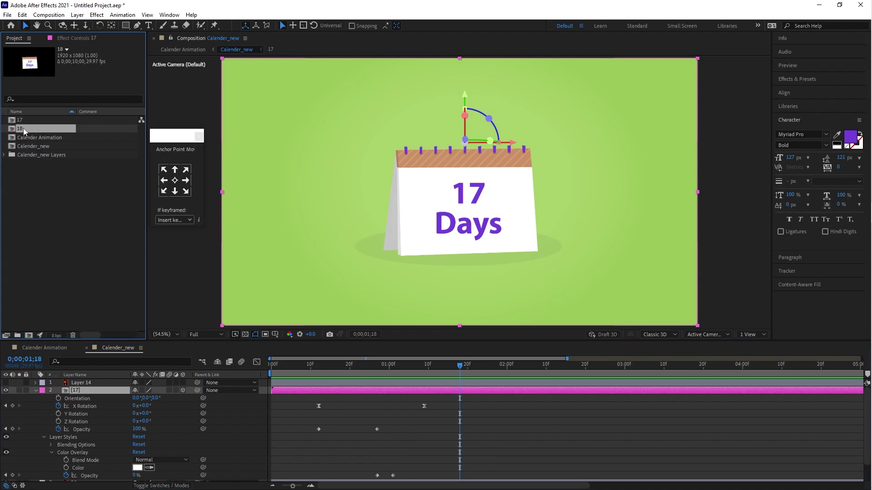
left_click_drag(23, 129, 111, 385)
left_click_drag(317, 342, 317, 322)
left_click(42, 372)
left_click(82, 230)
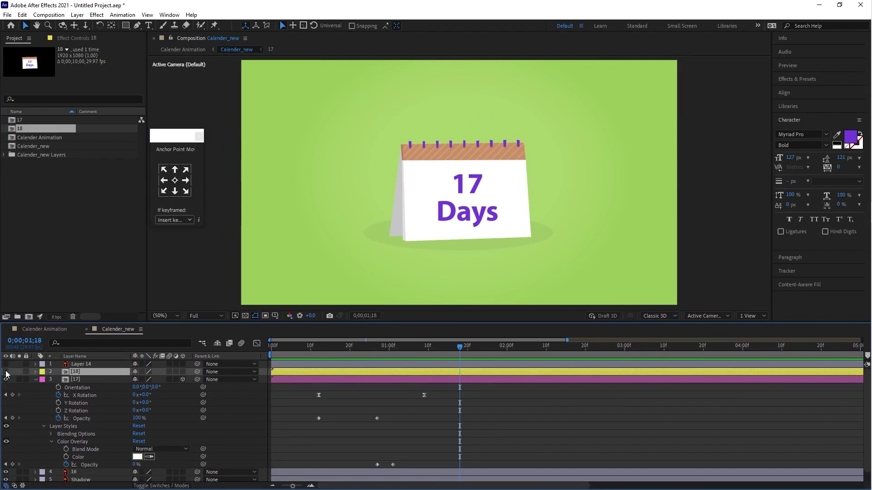
- Change the text inside composition 18 to 18 Days and return to Calender_new
double_click(328, 372)
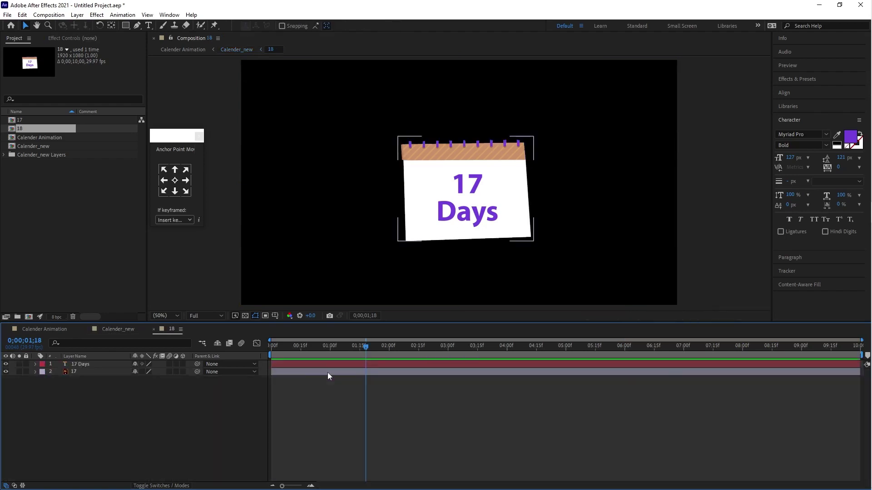
double_click(314, 365)
left_click(481, 175)
key("BackSpace")
type("8")
left_click(245, 52)
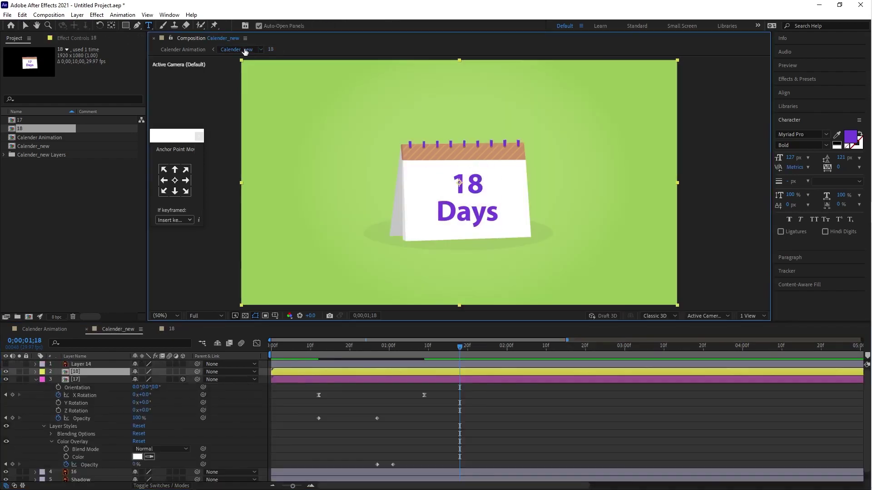
- Move the 18 layer's anchor point to the middle of the calendar's top edge and make the layer 3D
left_click(292, 379)
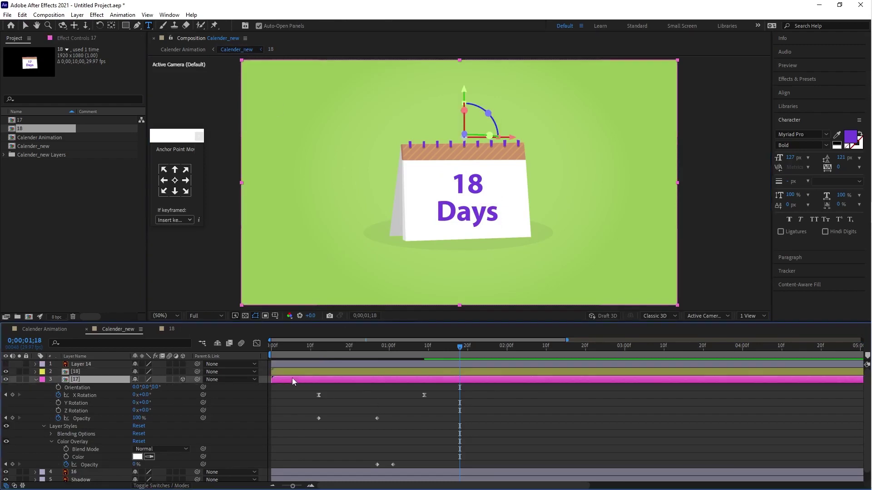
left_click(74, 372)
left_click(7, 372)
left_click(7, 372)
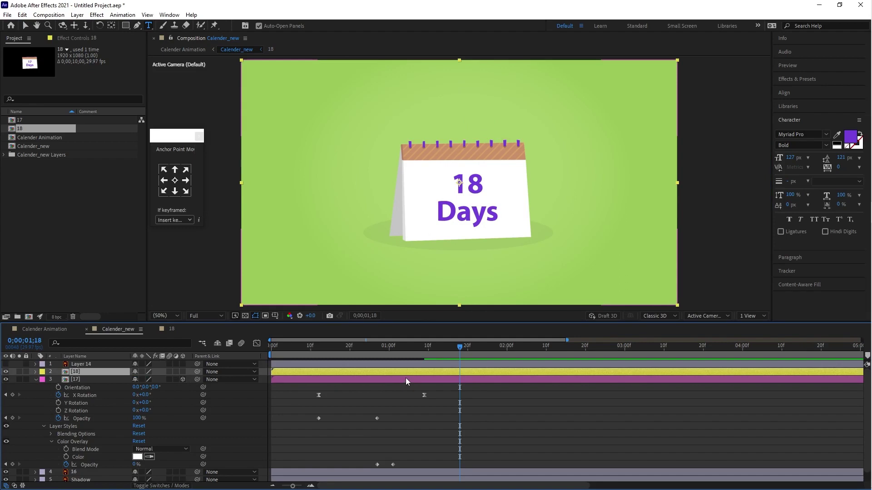
left_click(112, 25)
left_click_drag(463, 183, 464, 139)
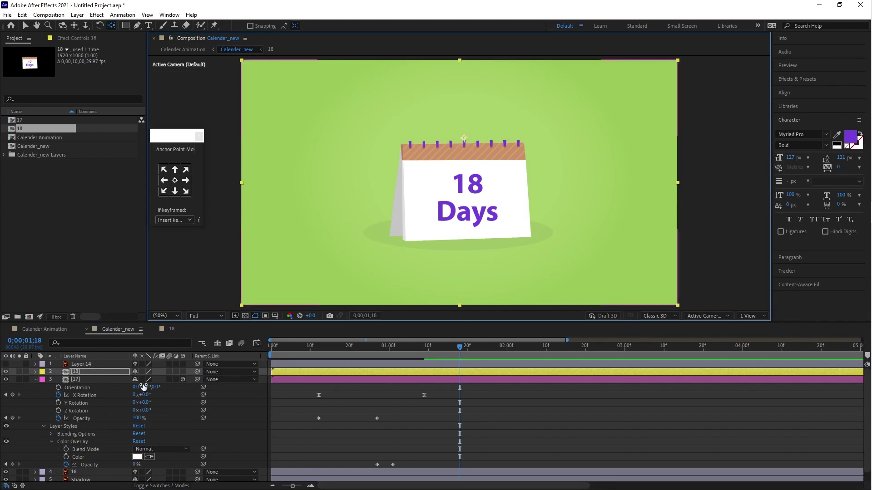
left_click(183, 372)
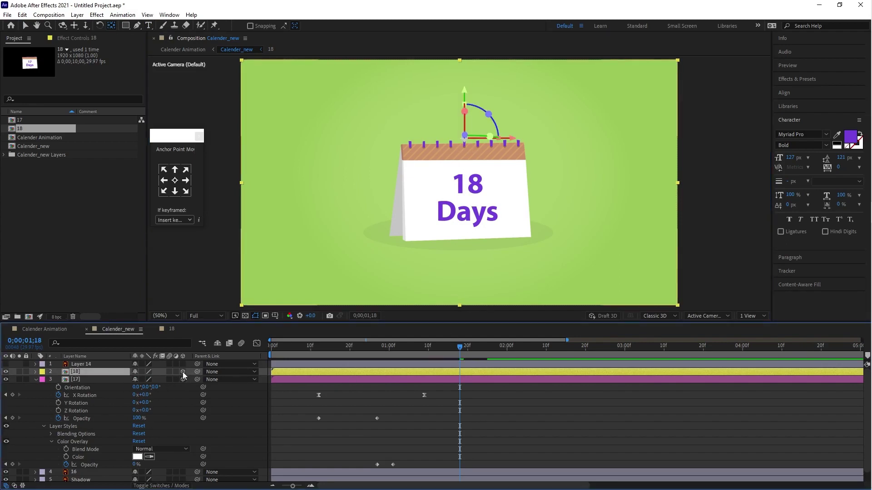
- Copy the 17 layer's X Rotation, Opacity and Color Overlay opacity keyframes onto the 18 layer at 0;00;00;12
key("v")
left_click_drag(307, 388, 429, 467)
key("ctrl+c")
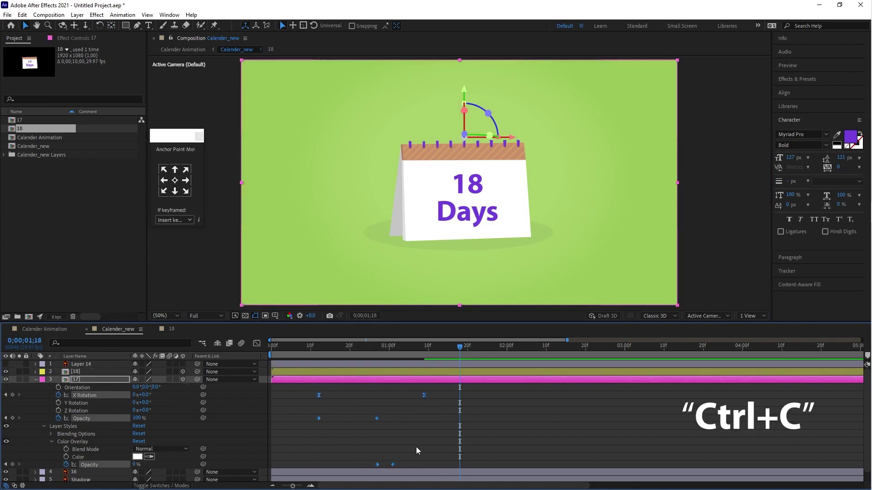
left_click_drag(313, 347, 315, 347)
key("ctrl+v")
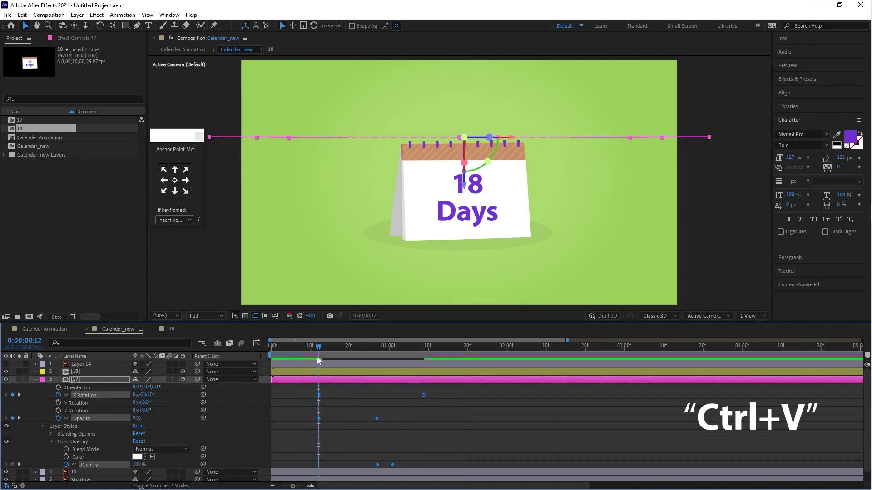
left_click(320, 371)
key("ctrl+v")
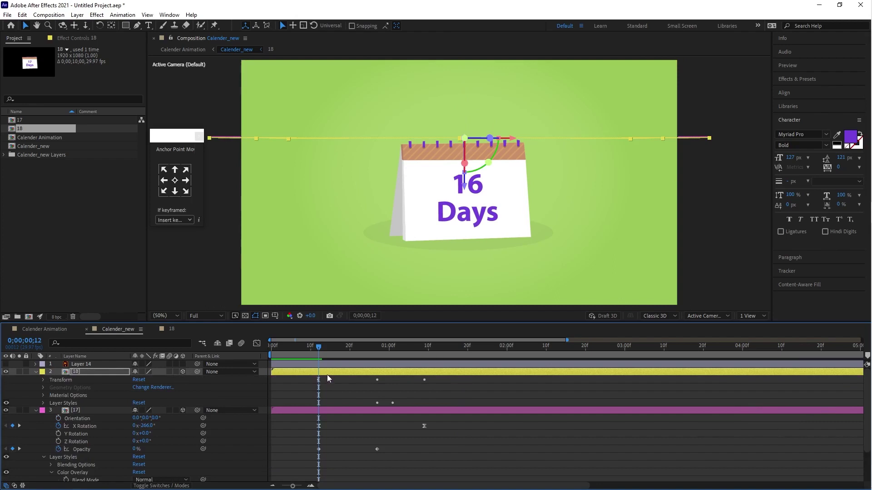
- Show only the 18 layer's keyframed properties and shift the layer to start at about 0;00;01;02
key("u")
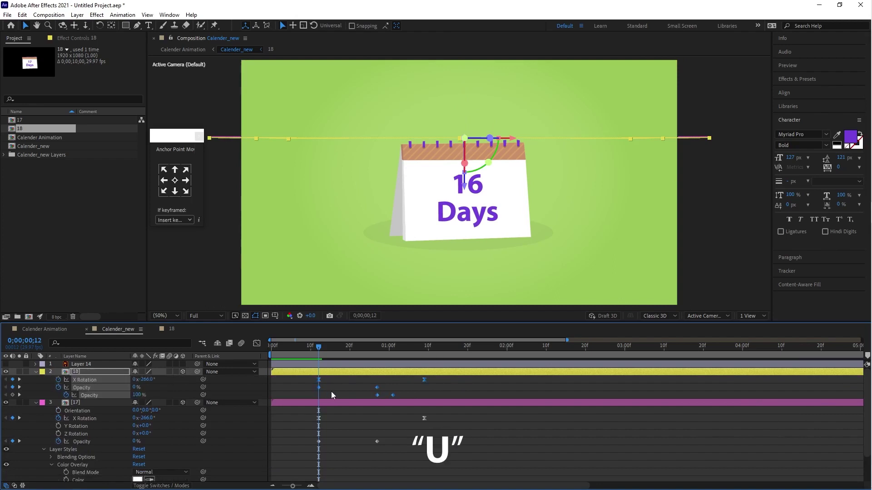
left_click(368, 421)
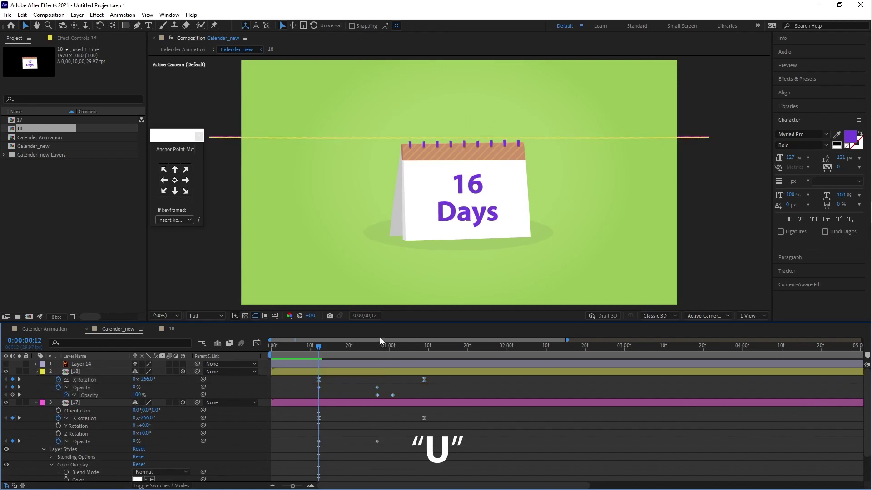
left_click_drag(374, 322, 374, 278)
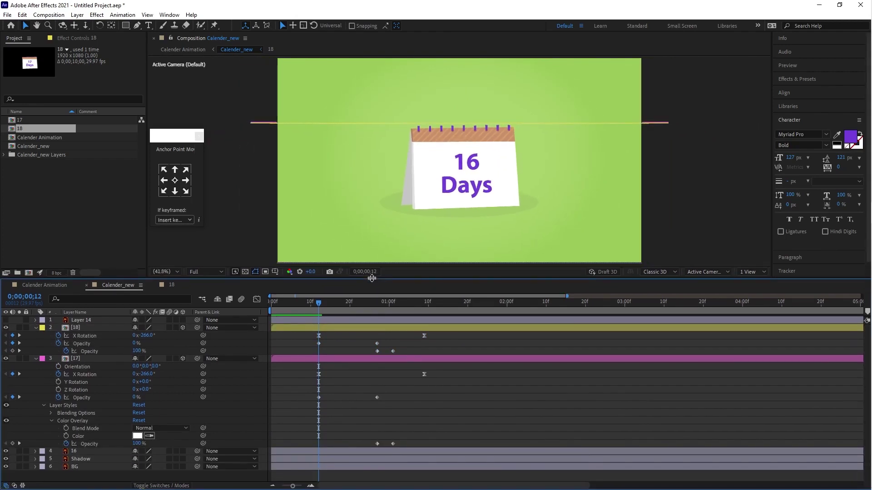
left_click_drag(331, 328, 472, 334)
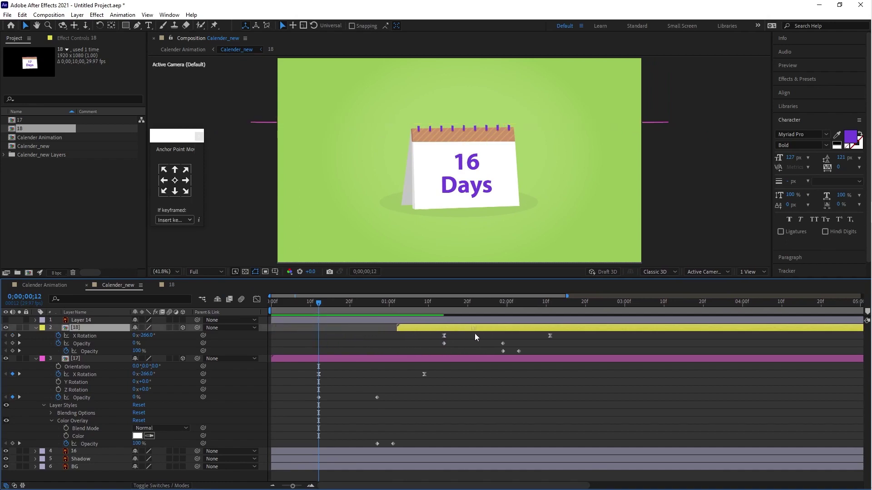
- Set the 18 layer's Color Overlay colour to white (FFFFFF)
left_click_drag(317, 307, 486, 331)
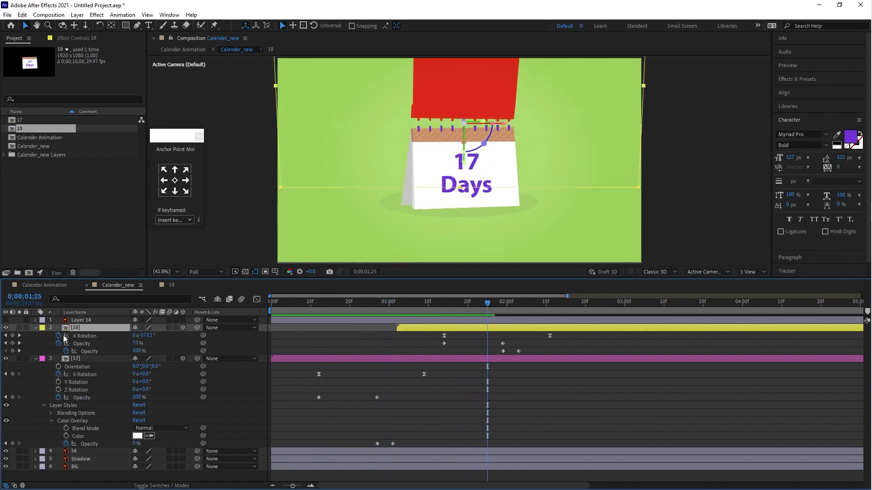
left_click(36, 327)
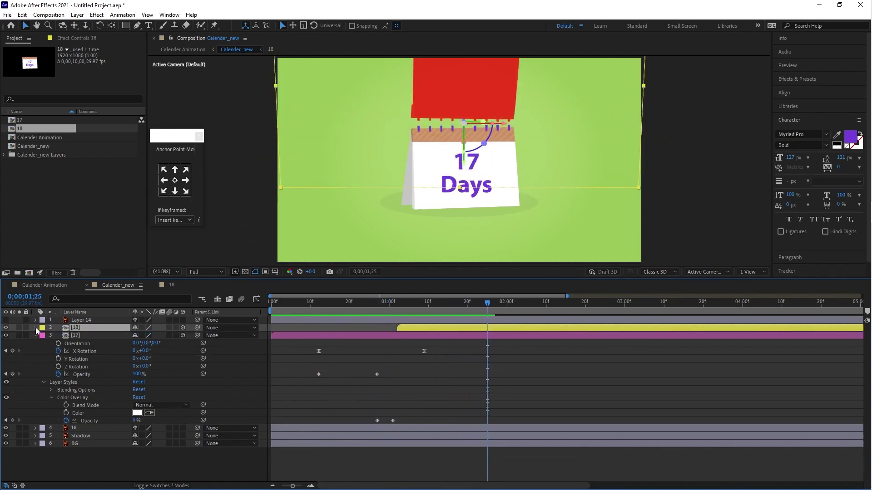
left_click(36, 328)
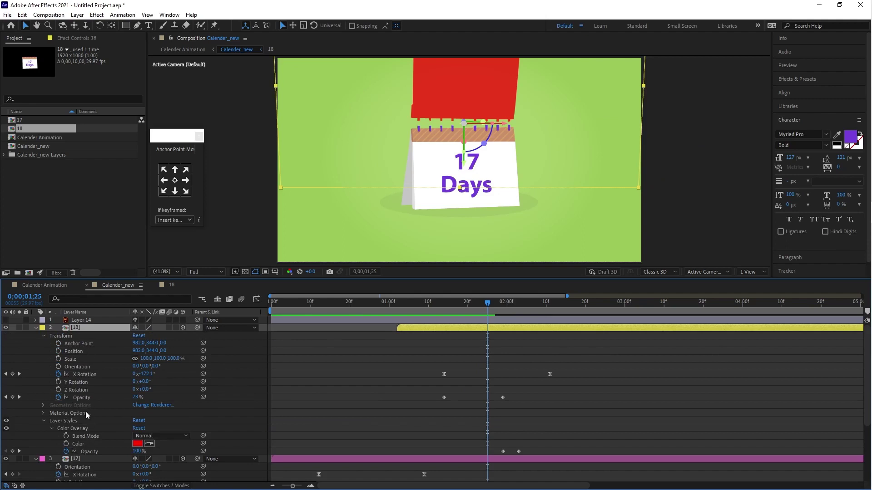
left_click(137, 444)
left_click(337, 309)
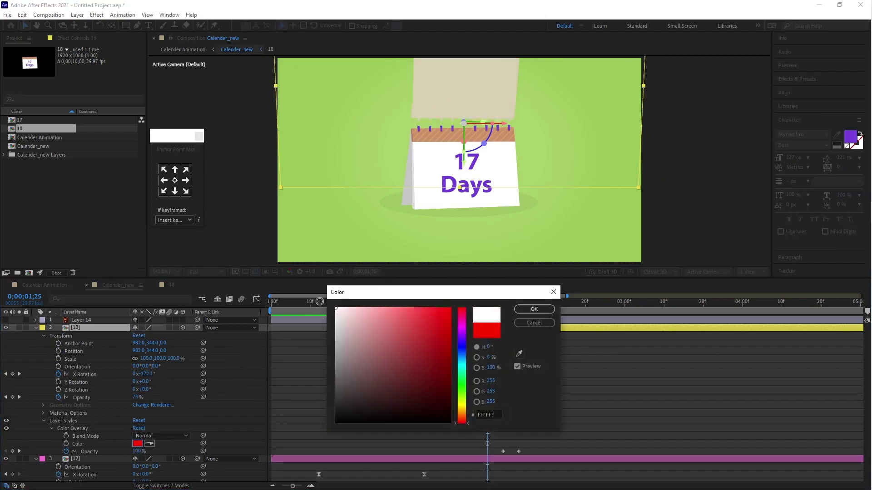
left_click(534, 310)
- Shift the 18 layer earlier to start at about 0;00;00;27, and preview both page flips from the beginning
left_click(491, 302)
left_click_drag(491, 302, 254, 337)
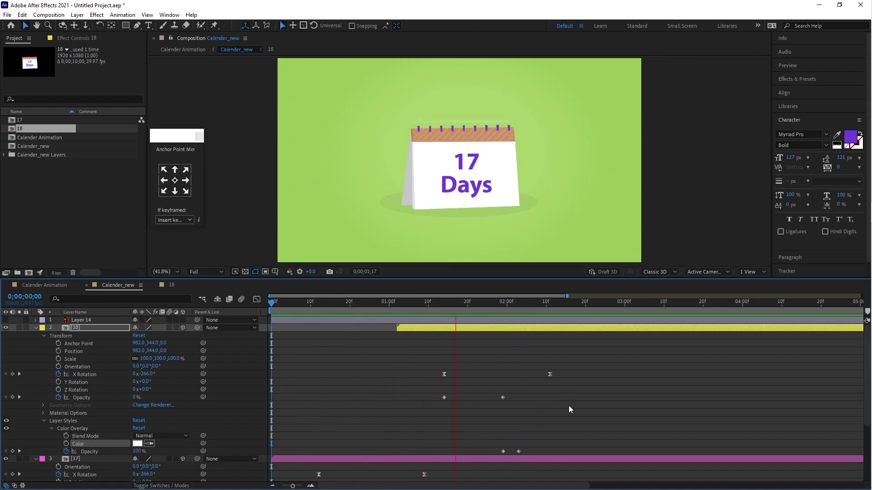
left_click_drag(527, 329, 507, 331)
left_click_drag(374, 304, 310, 303)
key("space")
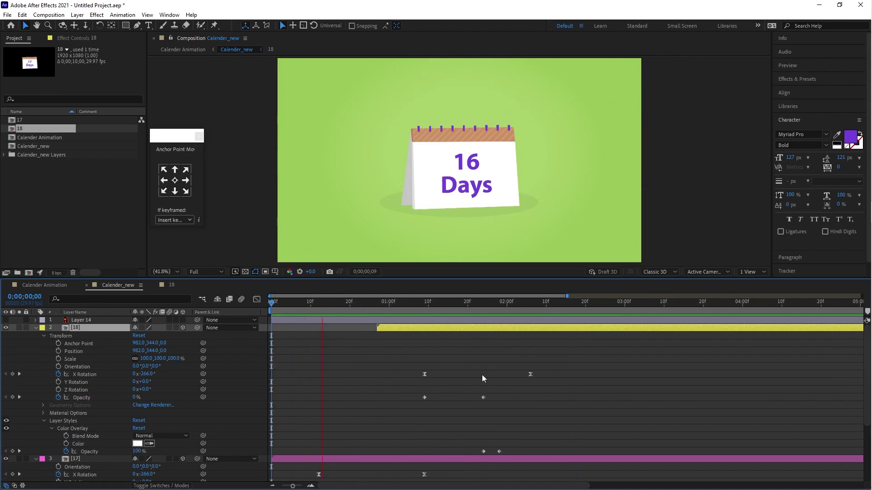
key("space")
left_click(515, 350)
left_click(511, 328)
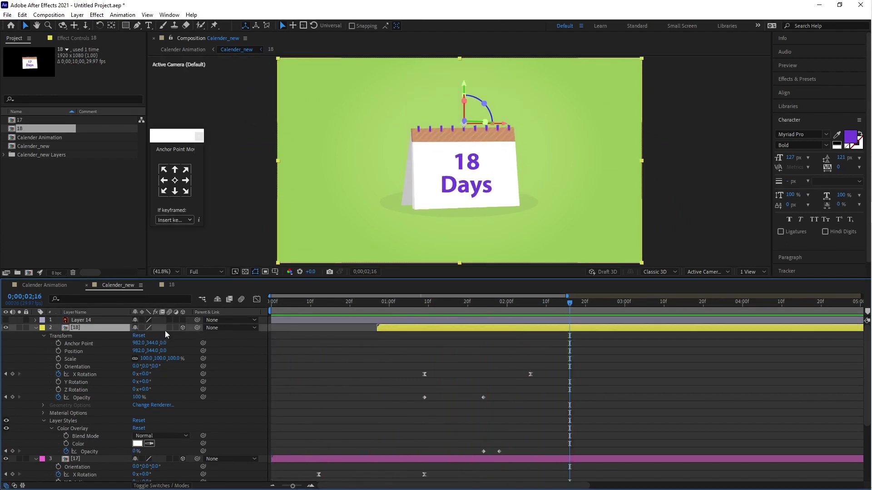
- Duplicate composition 18 as 19 with the text 19 Days and place it above the 18 layer in Calender_new
left_click(29, 129)
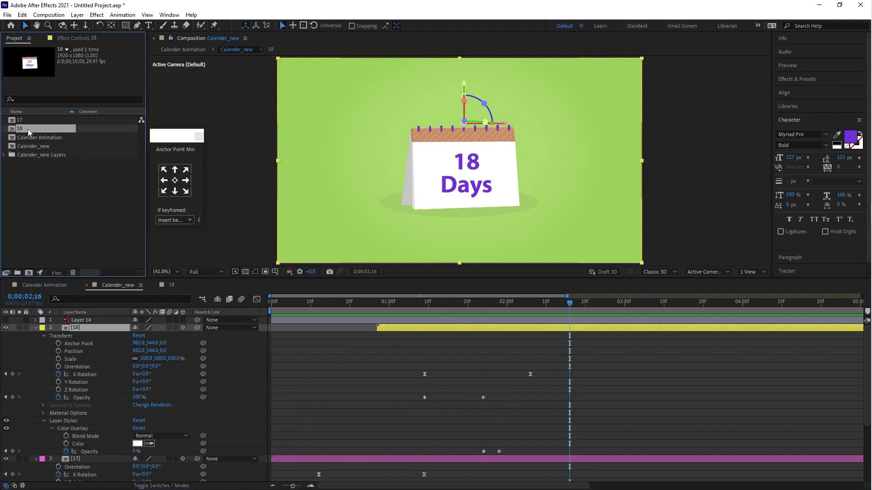
key("ctrl+d")
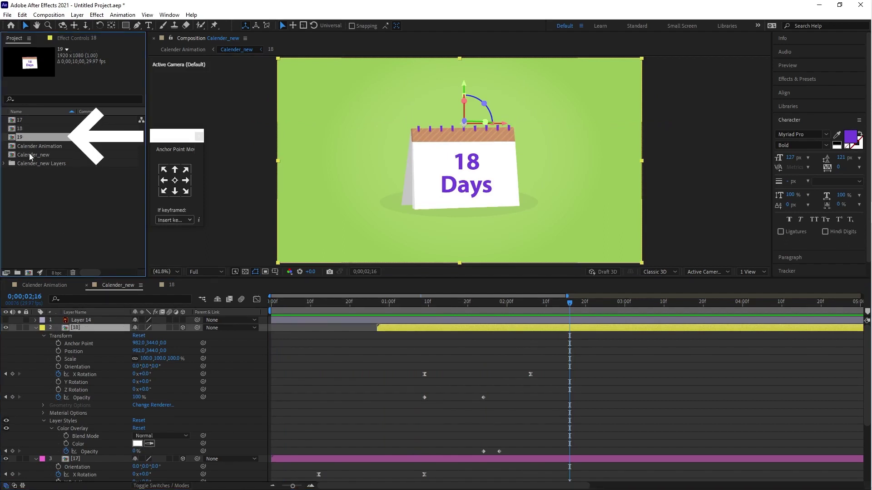
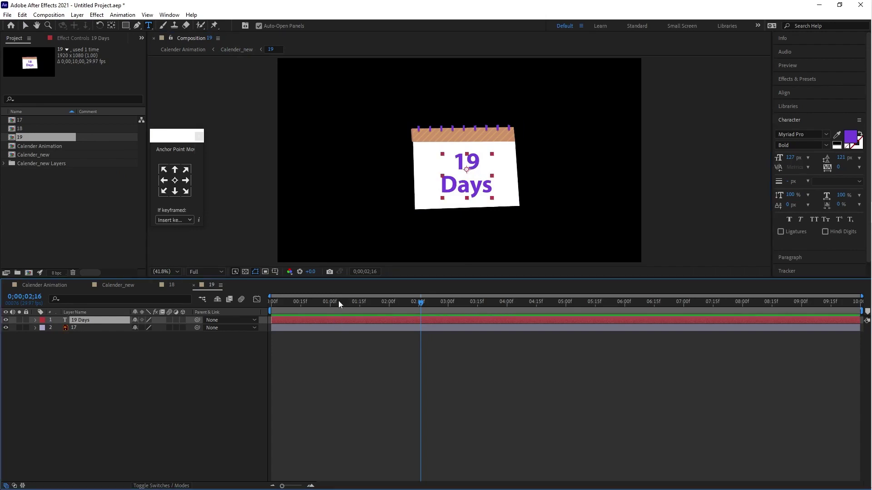
left_click(233, 50)
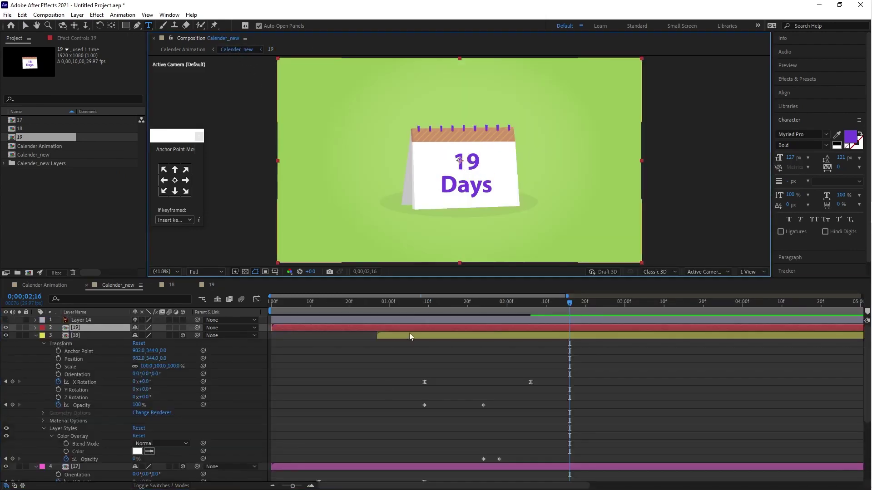
- Move the 19 layer's anchor point to the middle of the calendar's top edge and make the layer 3D
left_click(111, 26)
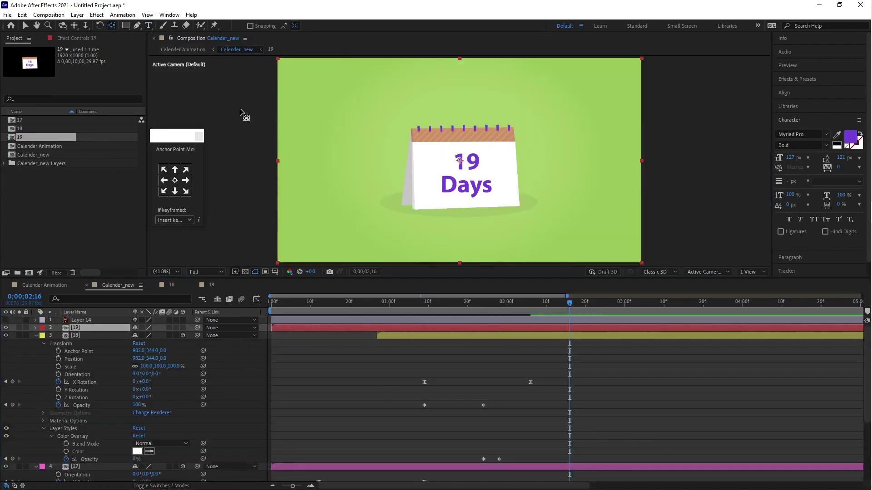
left_click_drag(465, 144, 465, 128)
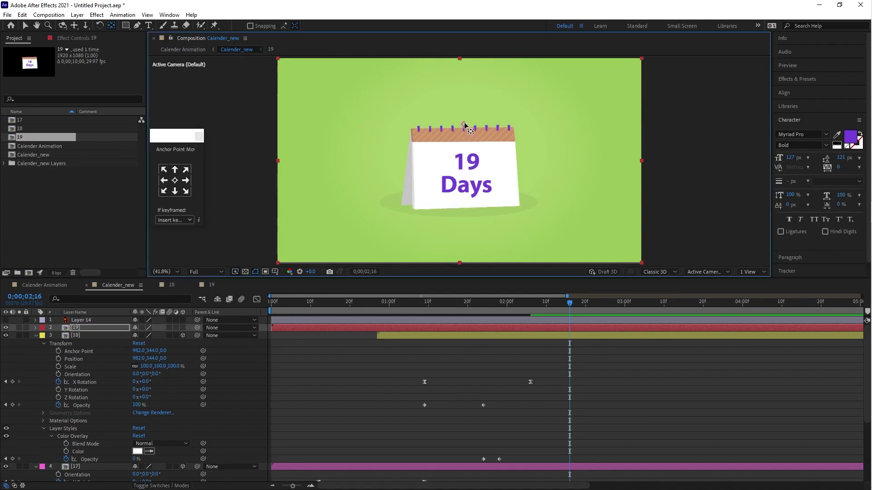
left_click(107, 327)
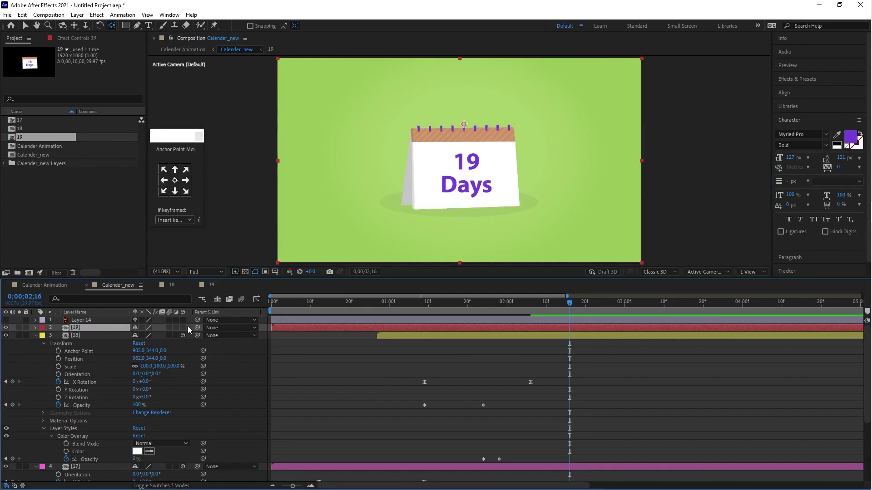
left_click(183, 328)
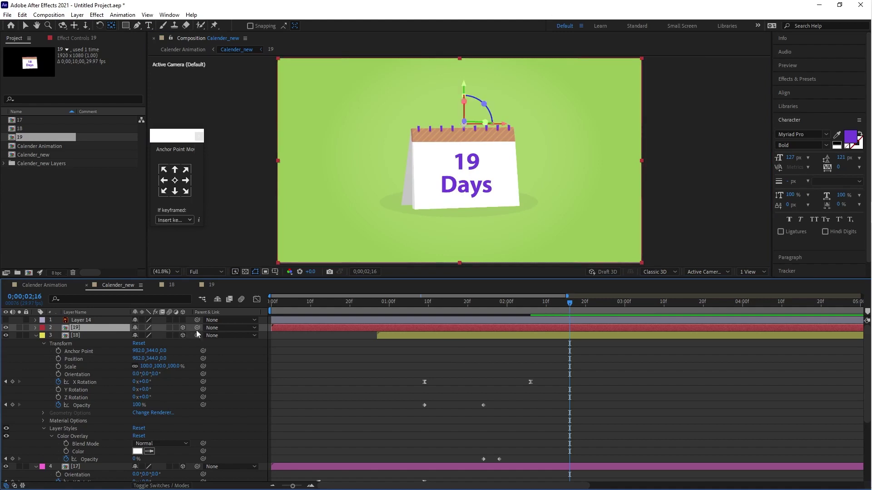
- Copy the 18 layer's X Rotation, Opacity and Color Overlay Opacity keyframes onto the 19 layer at 0;00;00;12 and reveal them
left_click(420, 335)
left_click_drag(404, 358, 558, 459)
key("ctrl+c")
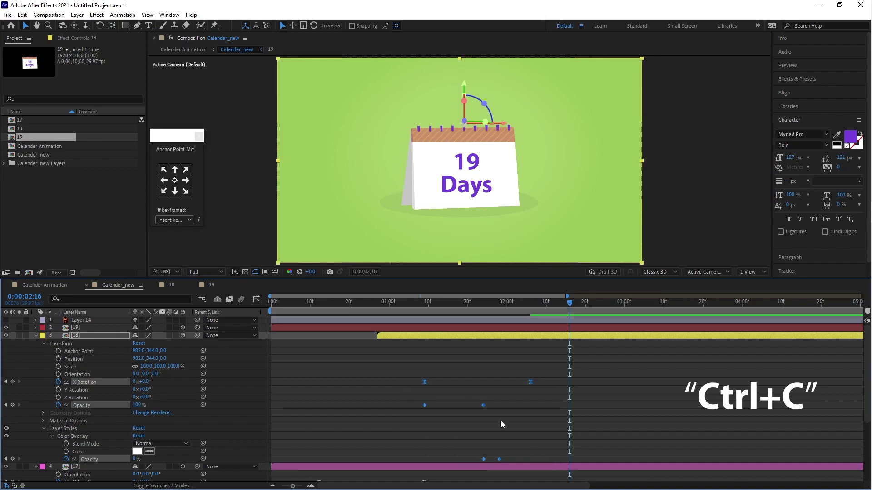
left_click(352, 301)
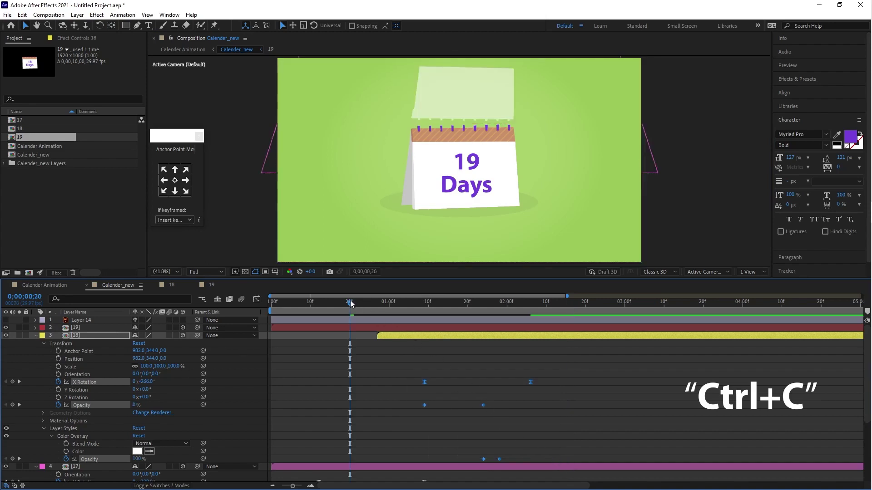
scroll(358, 355, "down", 1)
scroll(354, 346, "up", 1)
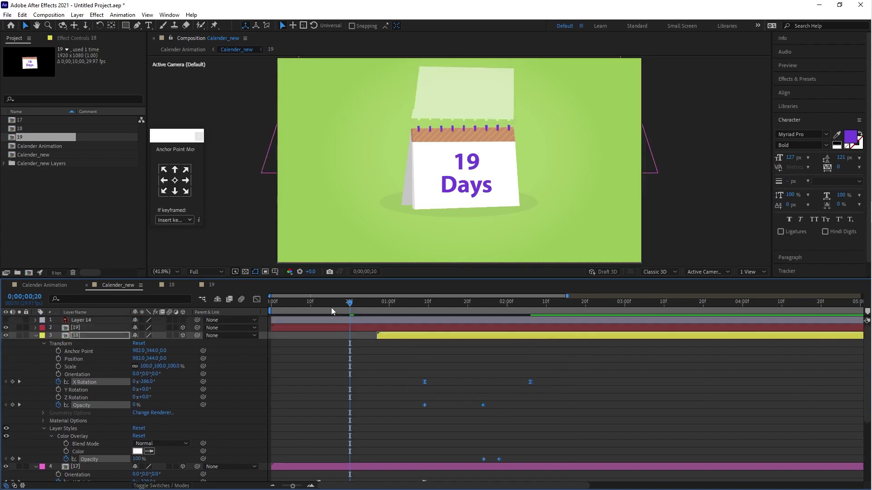
left_click_drag(331, 302, 318, 304)
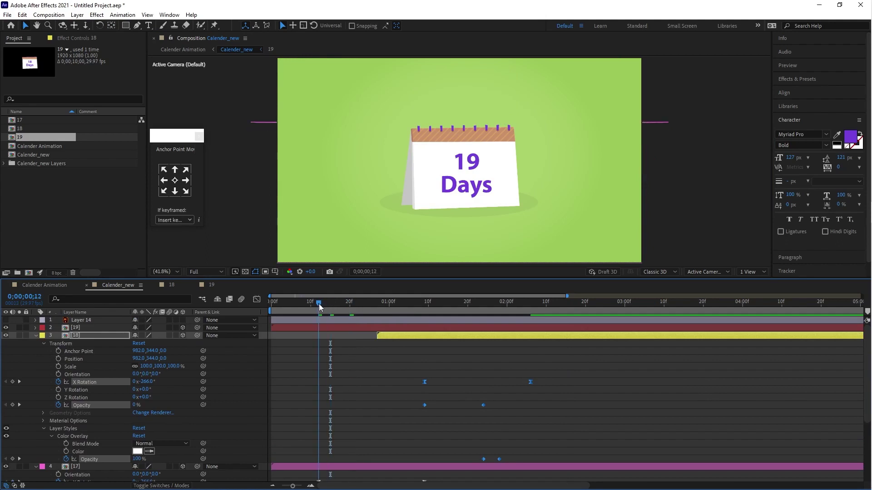
left_click(325, 327)
key("ctrl+v")
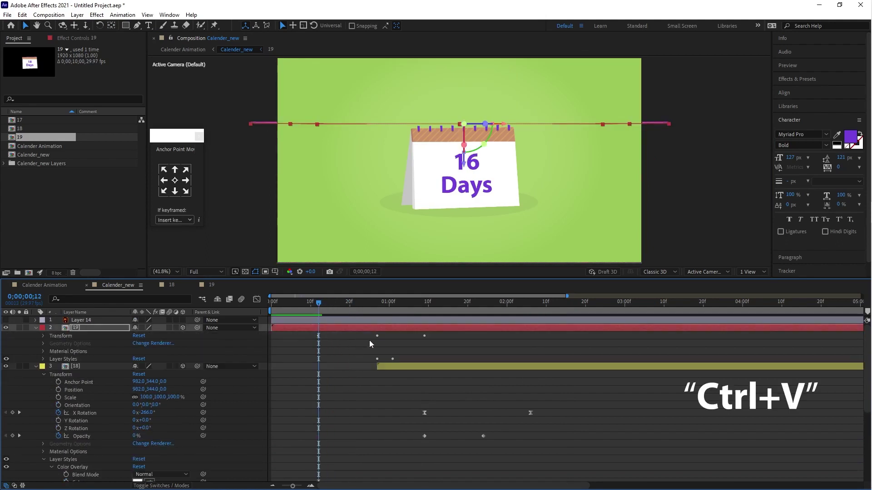
key("u")
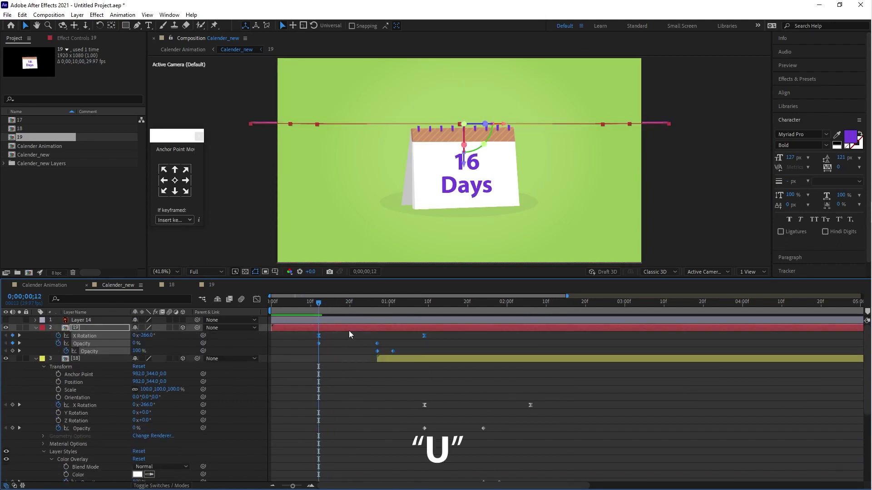
- Shift the 19 layer later to start at about 0;00;01;29, and preview the animation from the beginning
left_click_drag(342, 328, 573, 334)
left_click_drag(427, 304, 438, 337)
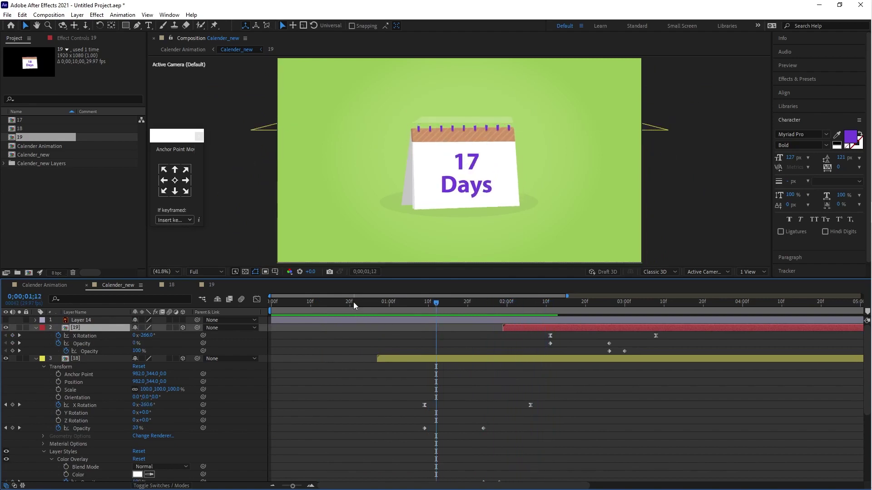
left_click(272, 301)
key("space")
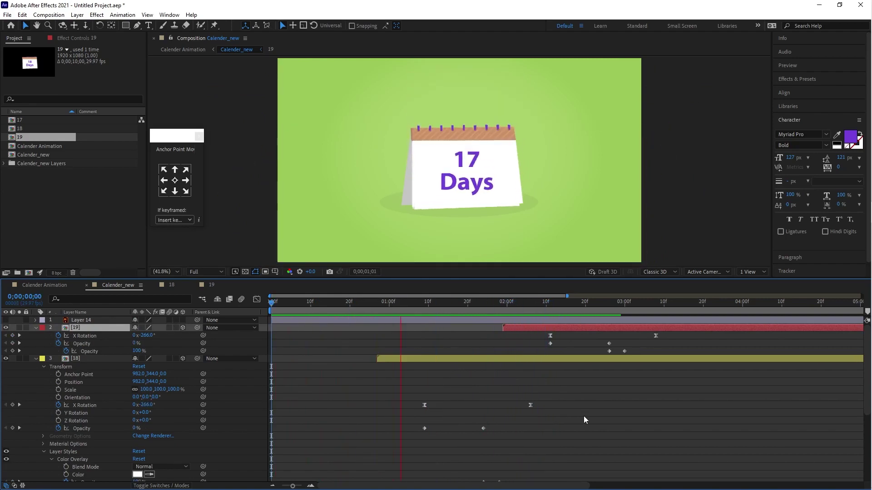
key("space")
- Shift the 19 layer slightly earlier to start at about 0;00;01;24, and preview the 18 and 19 page flips
left_click_drag(568, 326, 561, 331)
left_click(427, 307)
key("space")
left_click_drag(503, 329, 489, 329)
left_click(446, 303)
key("space")
key("space")
- At 0;00;02;19, set the 19 layer's Color Overlay colour to white
left_click(514, 340)
left_click(530, 327)
left_click_drag(530, 302, 583, 312)
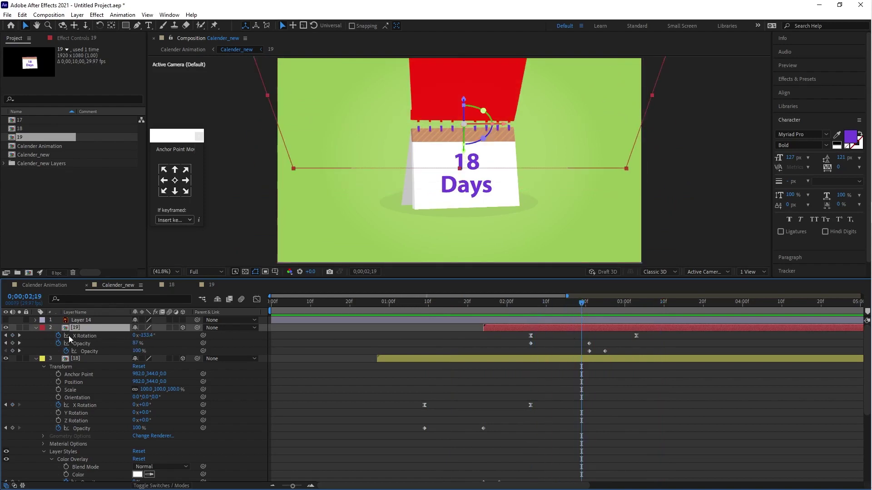
left_click(36, 327)
left_click(36, 328)
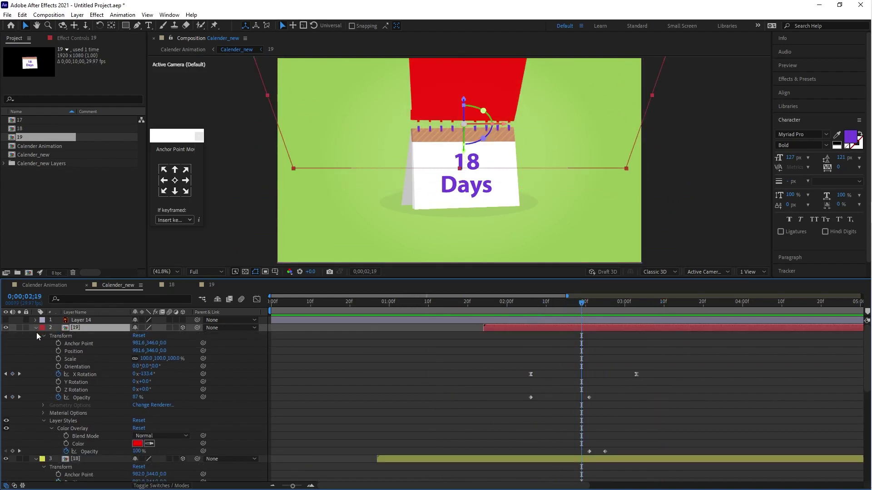
left_click(137, 444)
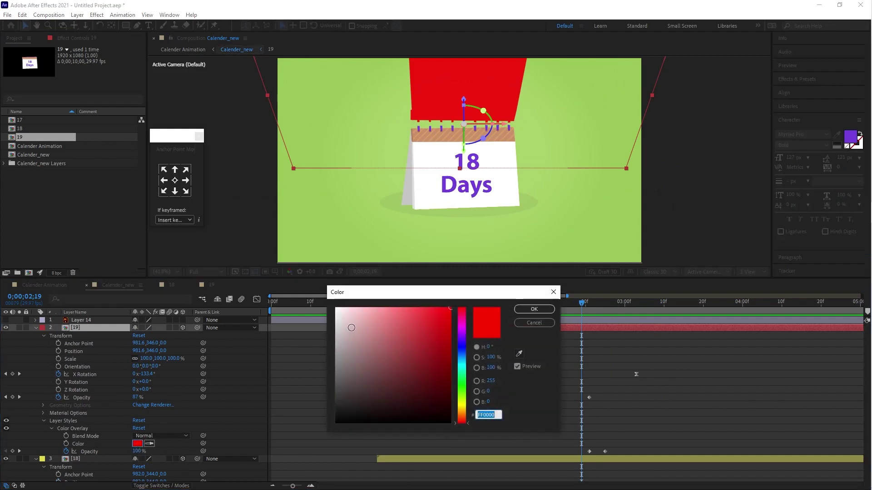
left_click_drag(351, 328, 316, 293)
left_click(541, 310)
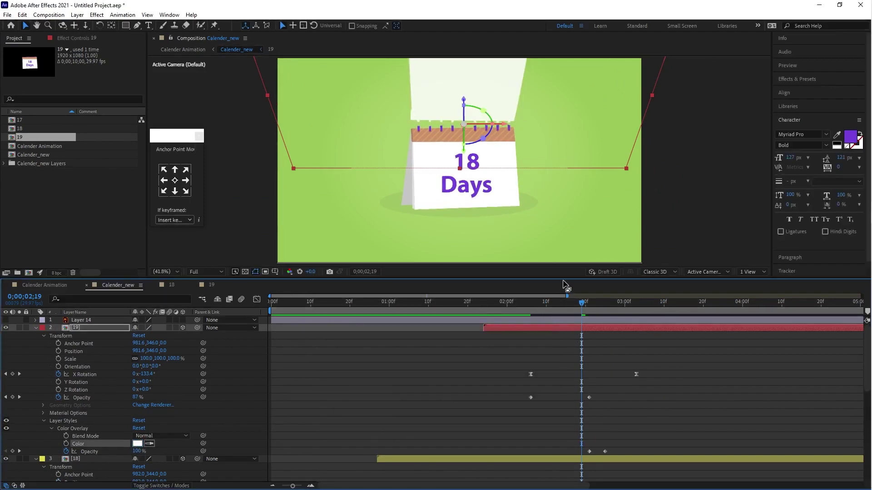
- Collapse the 19, 18 and 17 layers to show only their keyframed properties in the timeline
left_click_drag(558, 278, 553, 117)
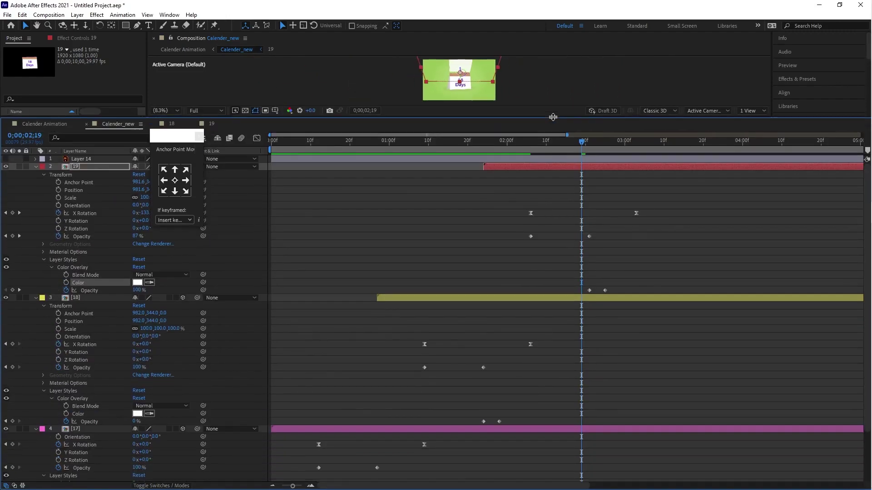
left_click(488, 429, "shift")
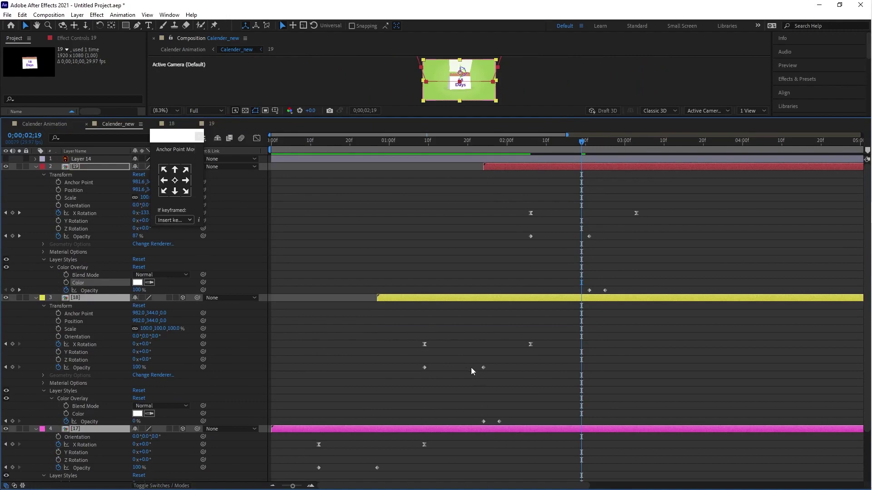
key("u")
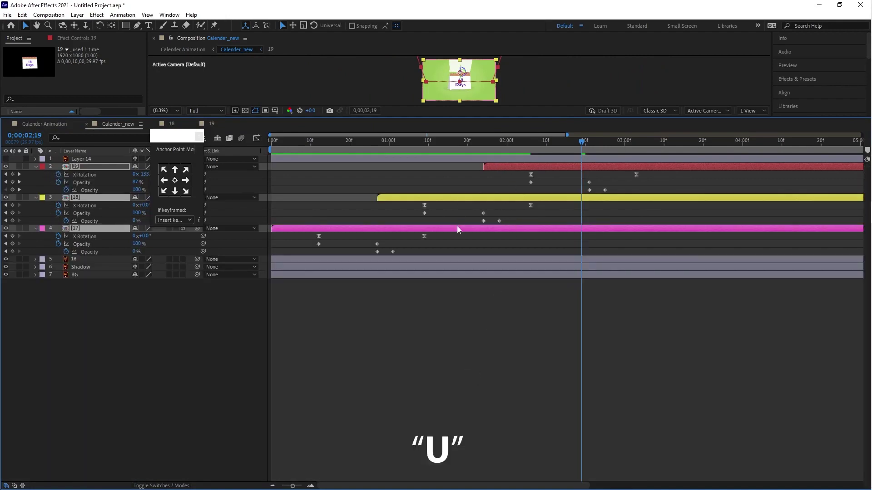
left_click_drag(509, 117, 531, 323)
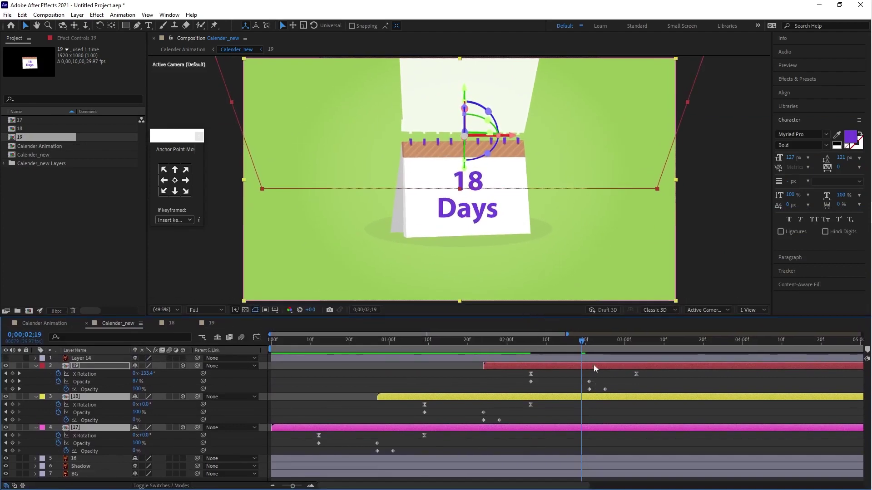
- Scrub through the 19 page flip and play the full calendar animation from the beginning
left_click_drag(582, 344, 664, 358)
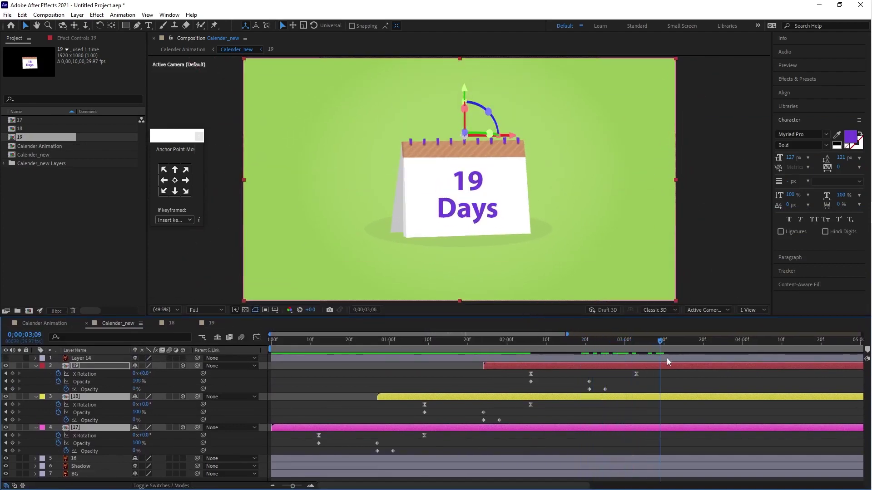
key("Home")
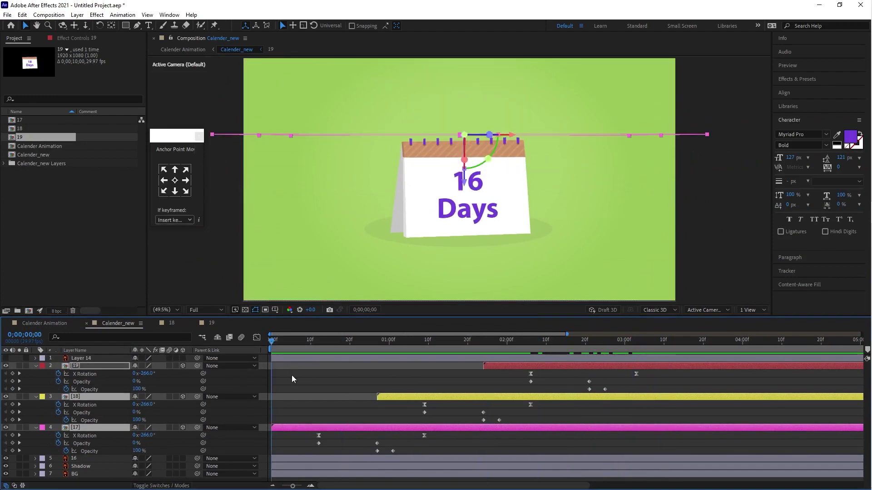
left_click(291, 375)
key("space")
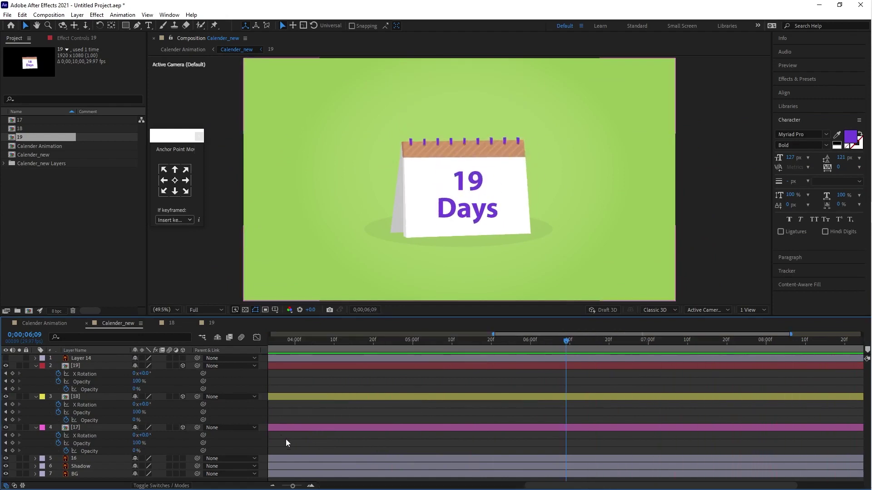
- With the time at 0;00;00;00, add a null object directly above the 19 layer and give it an orange label
left_click(273, 486)
key("h")
left_click_drag(368, 380, 457, 381)
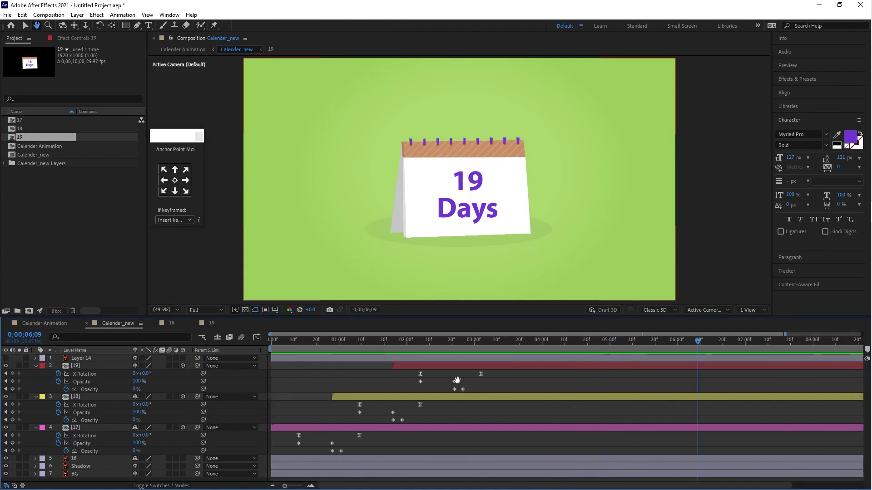
key("v")
left_click(341, 341)
left_click_drag(341, 342, 273, 345)
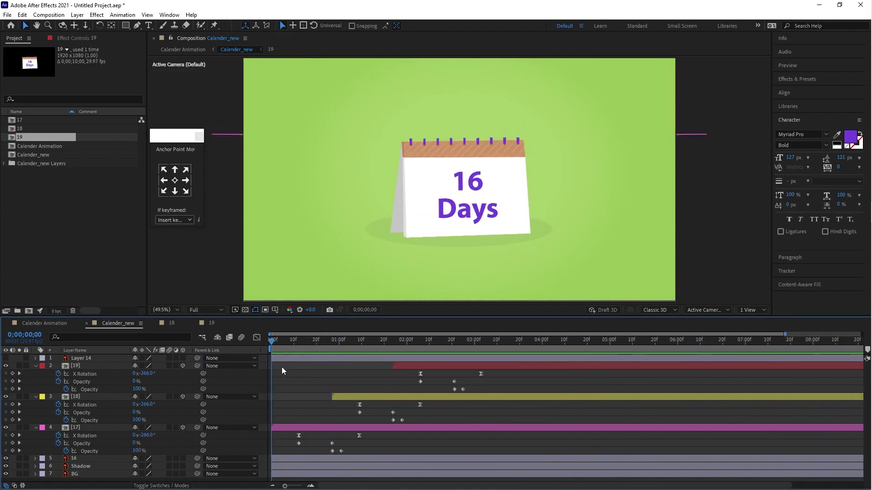
left_click(398, 365)
left_click(76, 15)
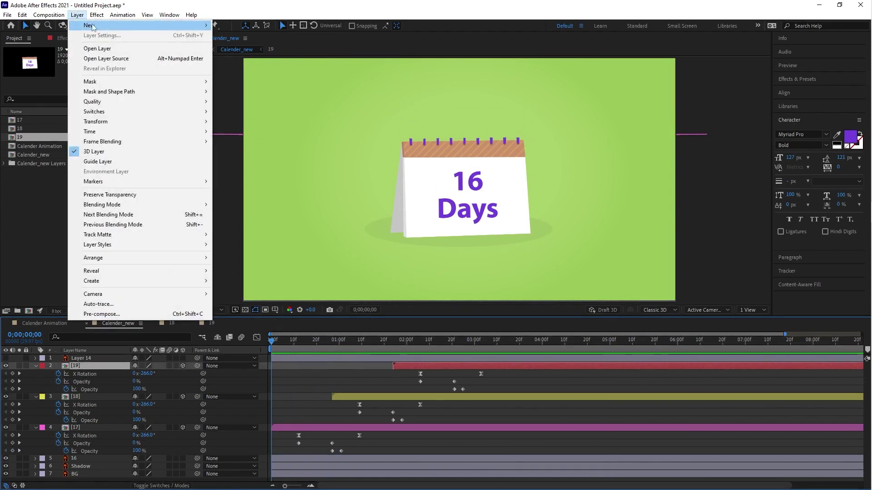
mouse_move(136, 26)
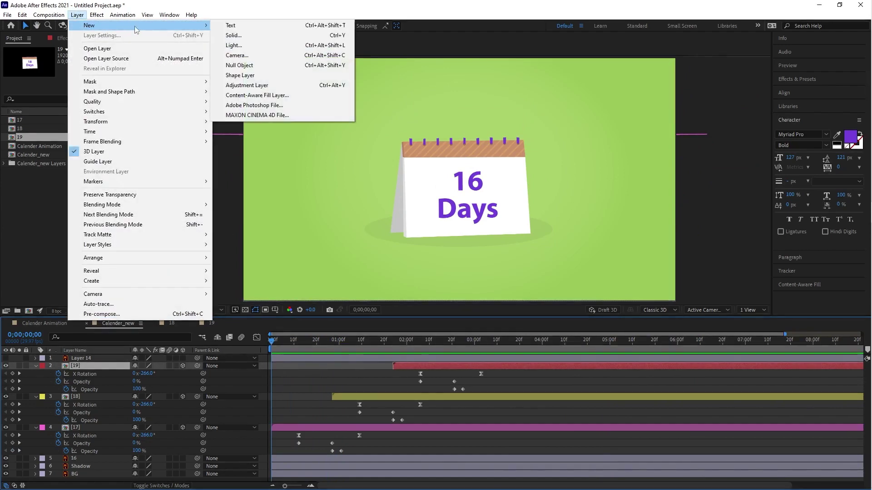
left_click(270, 65)
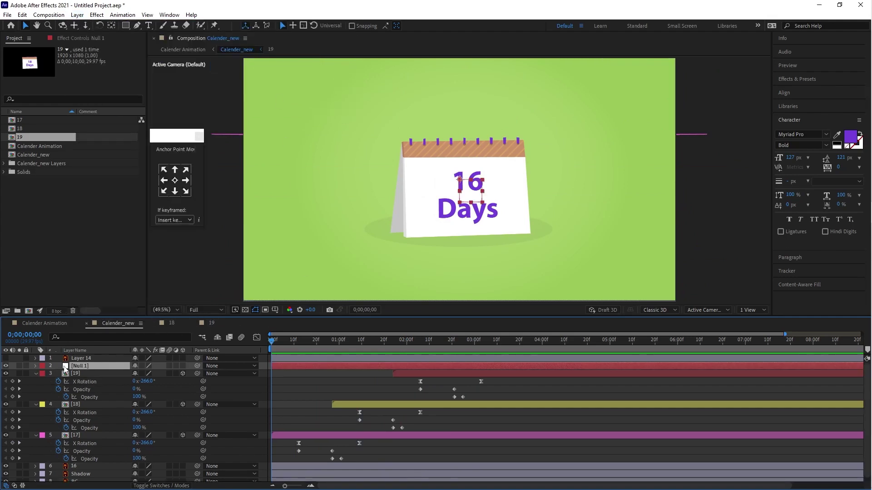
left_click(42, 366)
left_click(62, 325)
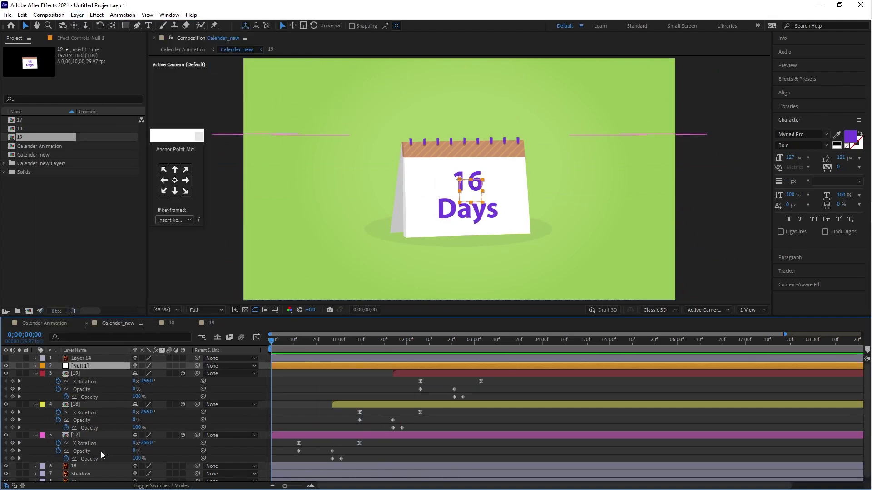
- Parent the 19, 18, 17, 16 and Shadow layers to the null object
left_click(87, 466)
left_click(94, 436, "ctrl")
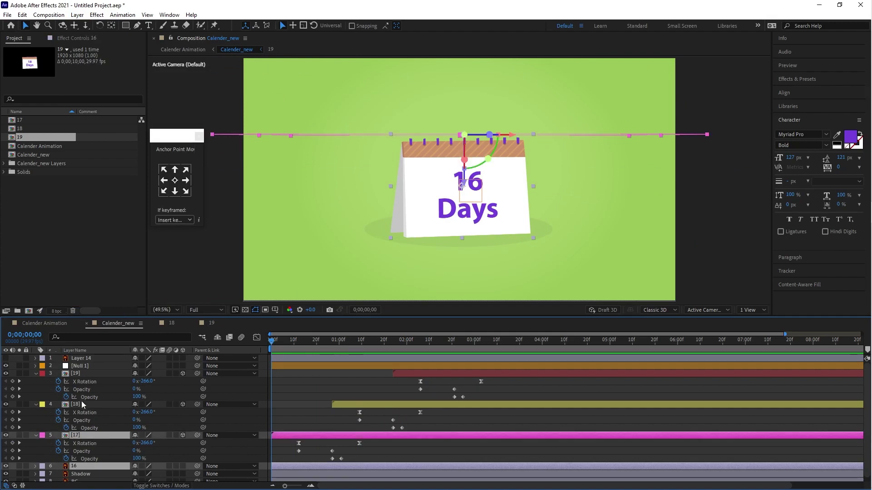
left_click(82, 403, "ctrl")
left_click(83, 373, "ctrl")
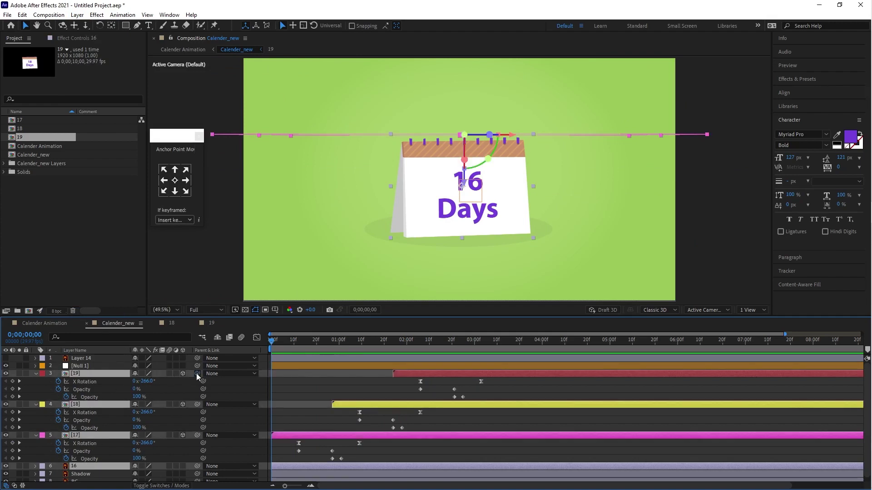
left_click_drag(196, 373, 95, 366)
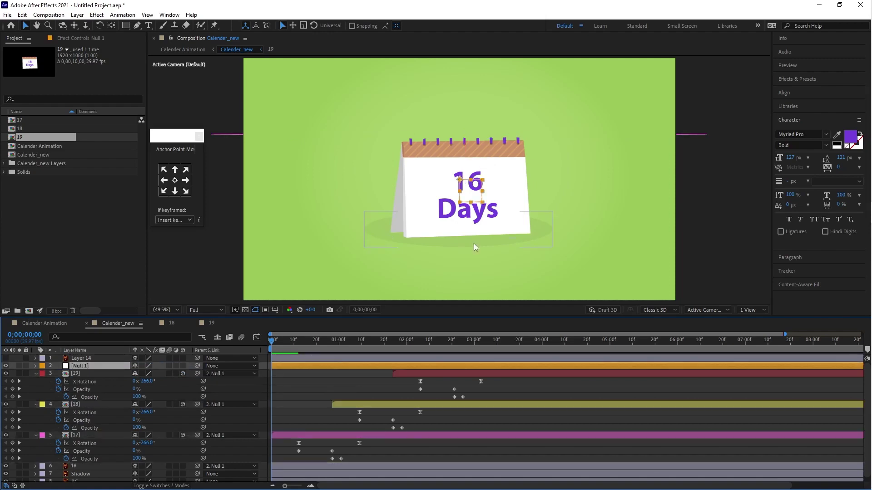
- Move the null's anchor point to the middle of the calendar's bottom edge and reveal the null's Scale property
left_click(111, 25)
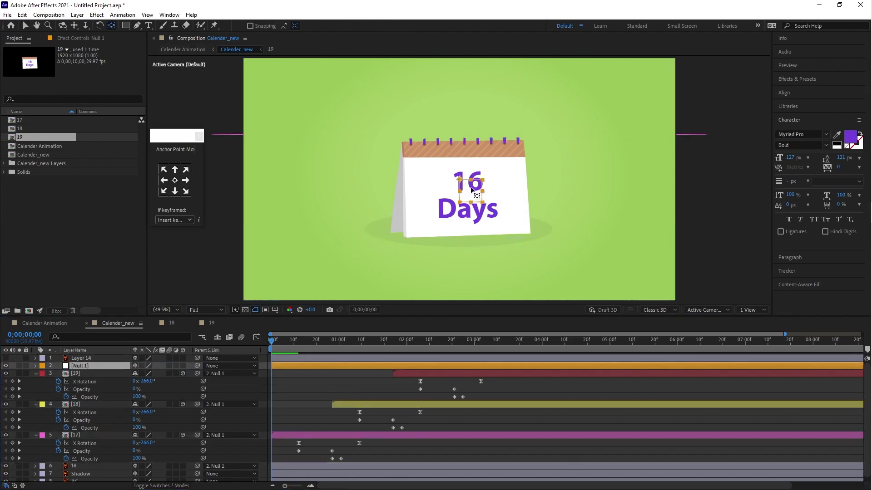
left_click_drag(459, 180, 463, 197)
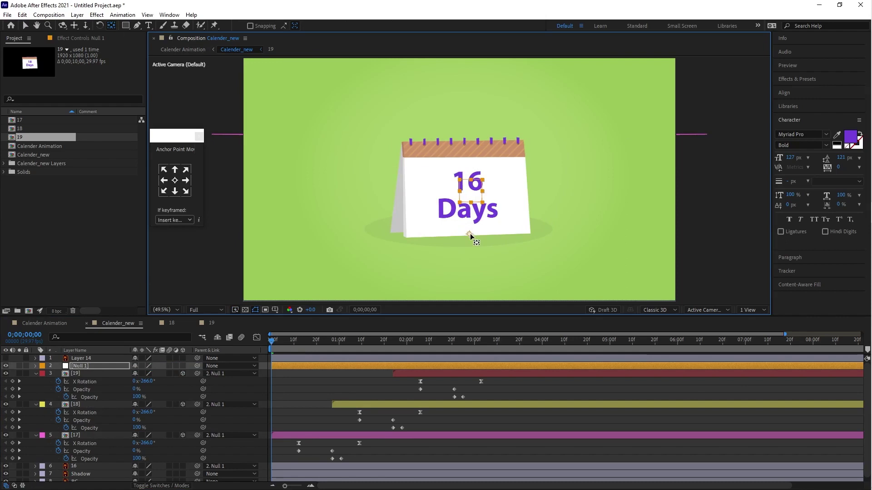
left_click(321, 366)
key("s")
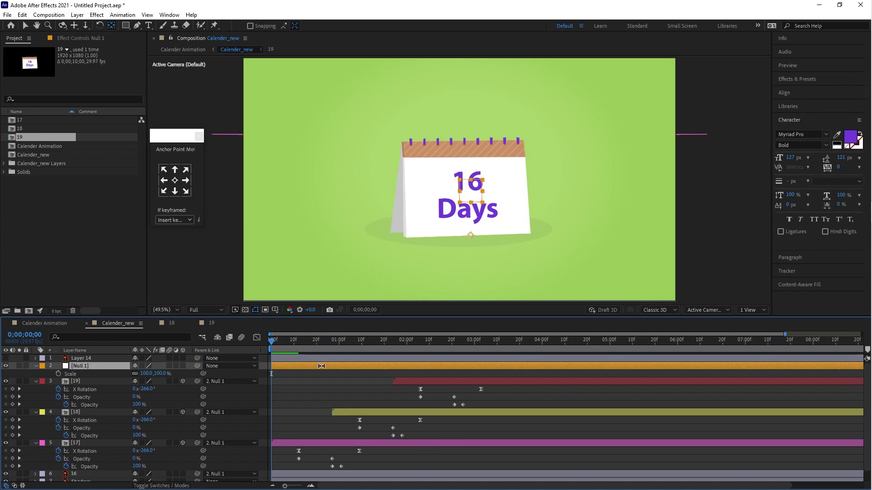
- Unlink the null's Scale proportions and try changing only its vertical scale
left_click(134, 373)
left_click_drag(159, 373, 164, 382)
key("ctrl+z")
- Add Scale keyframes of 100% to the null at 0;00;01;03 and 0;00;00;29
left_click_drag(272, 340, 347, 361)
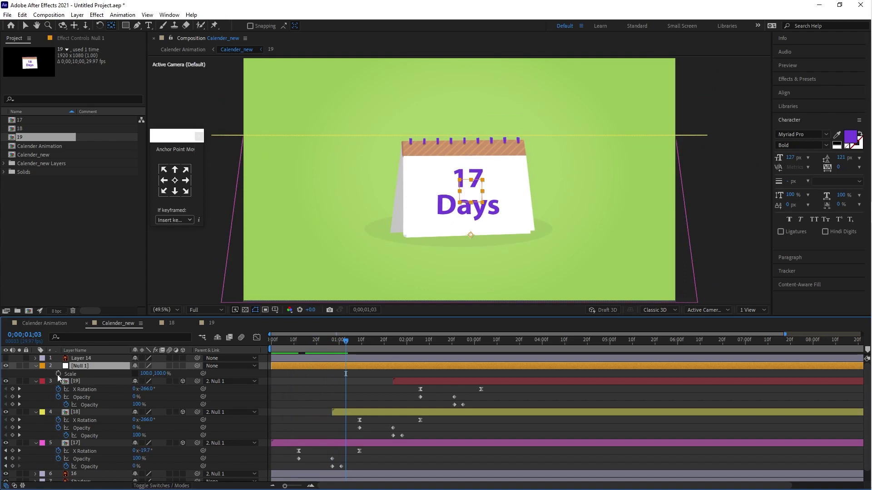
left_click(58, 373)
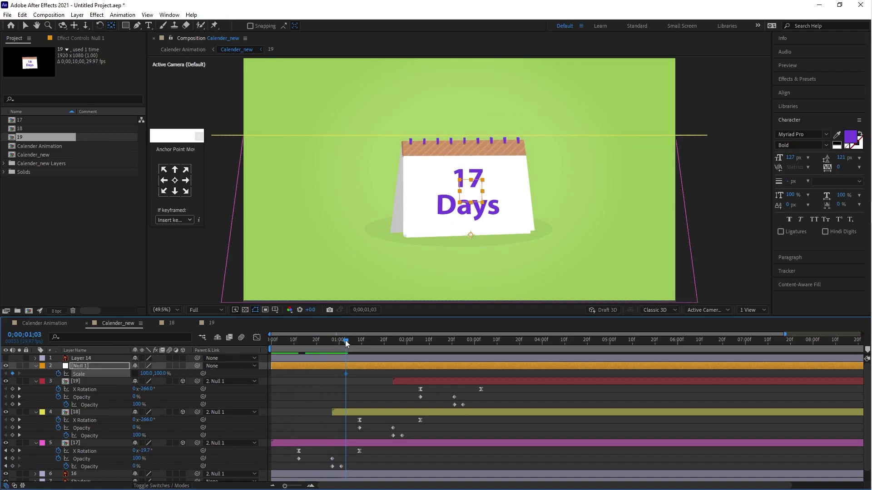
left_click_drag(346, 343, 338, 344)
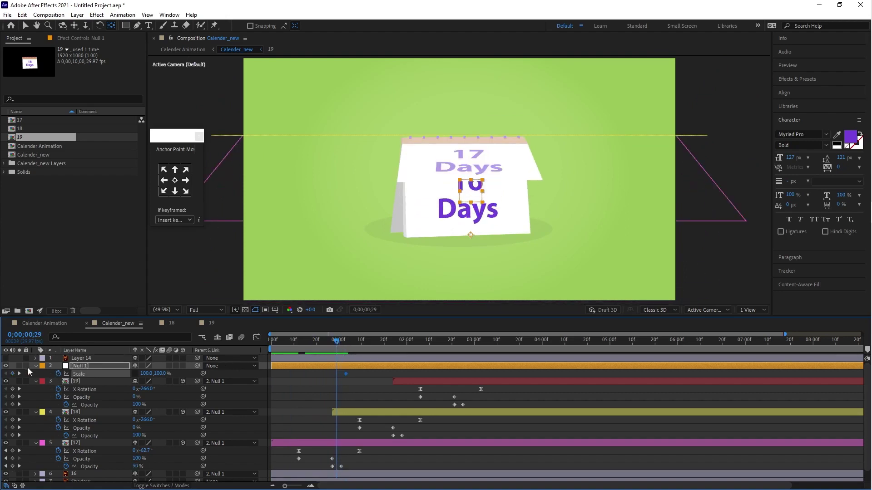
left_click(19, 374)
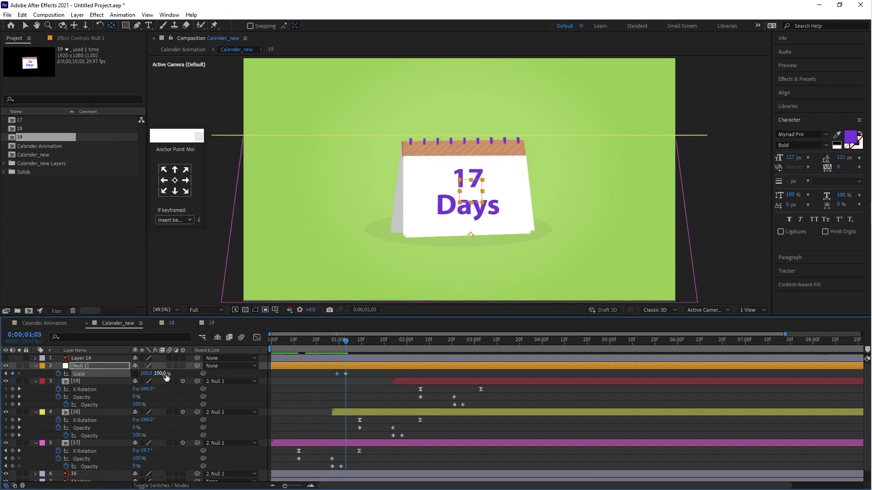
- Set the null's vertical scale to 95% at 0;00;01;03 and back to 100% at 0;00;01;06
left_click(162, 373)
key("Return")
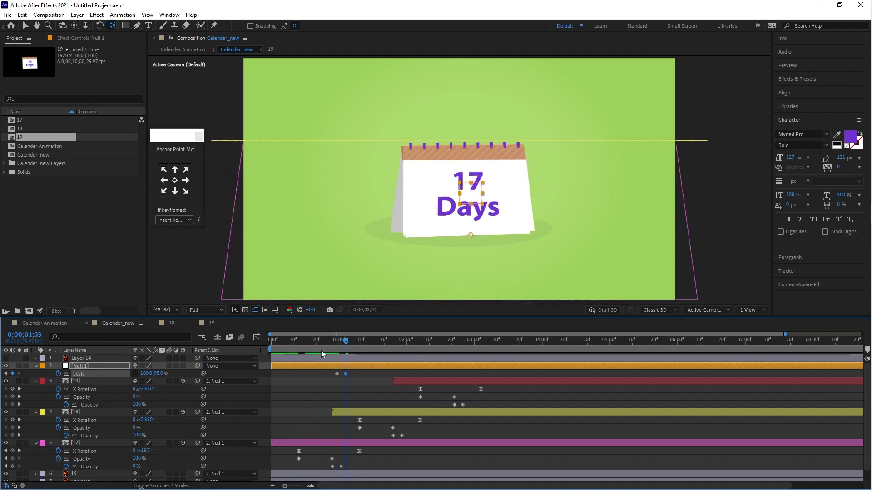
left_click_drag(345, 343, 353, 344)
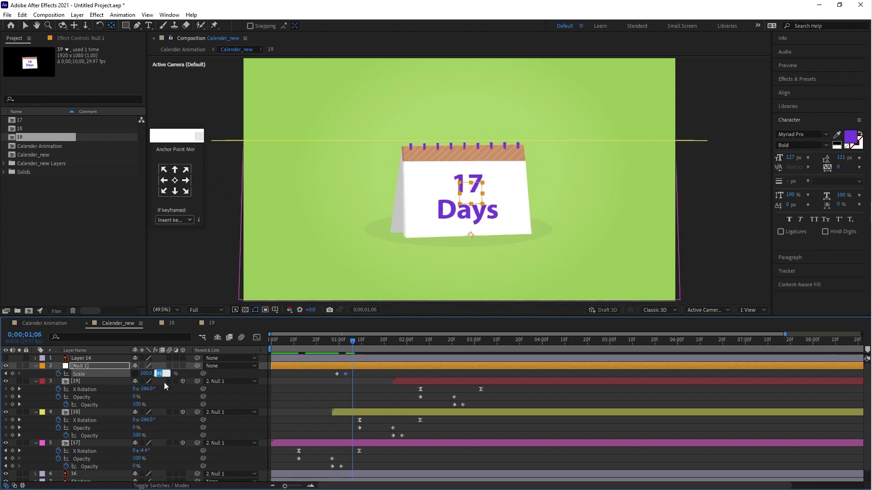
type("100")
key("Return")
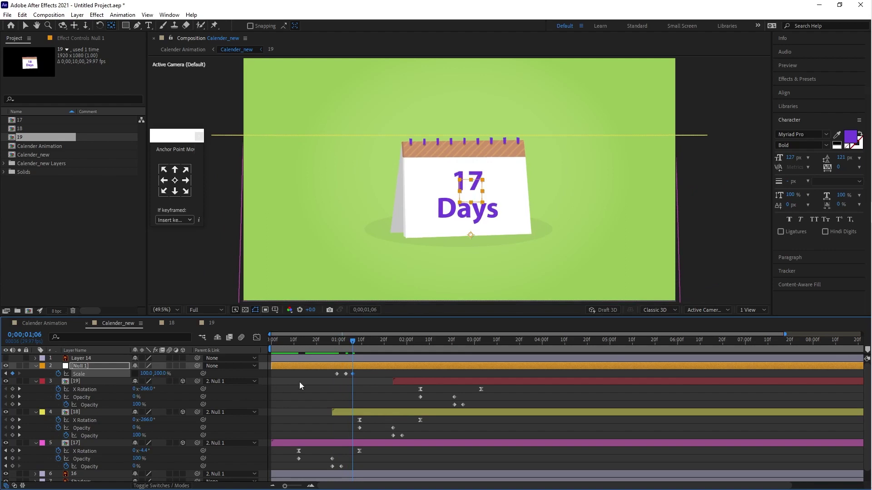
- Apply Easy Ease to the null's three Scale keyframes
left_click_drag(368, 372, 336, 377)
right_click(352, 373)
mouse_move(414, 371)
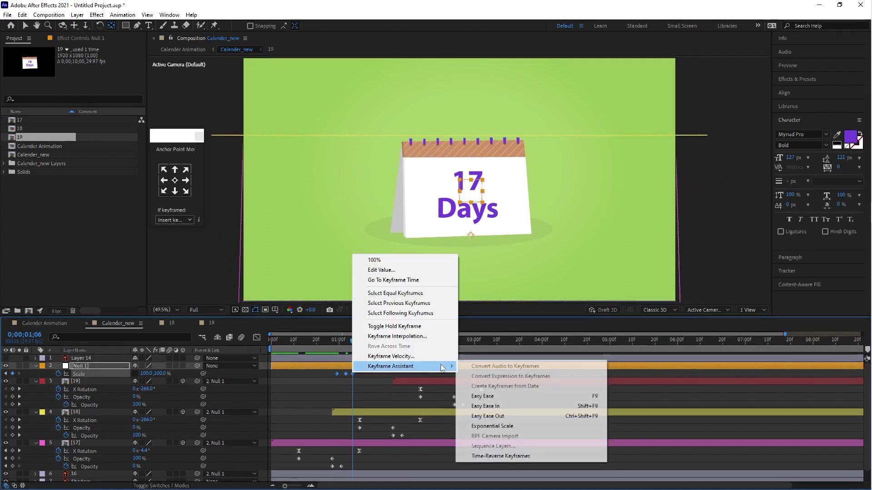
left_click(483, 396)
- Space out the null's eased Scale keyframes and shift them so the middle one falls at 0;00;01;06, then preview the flip
left_click_drag(353, 373, 355, 373)
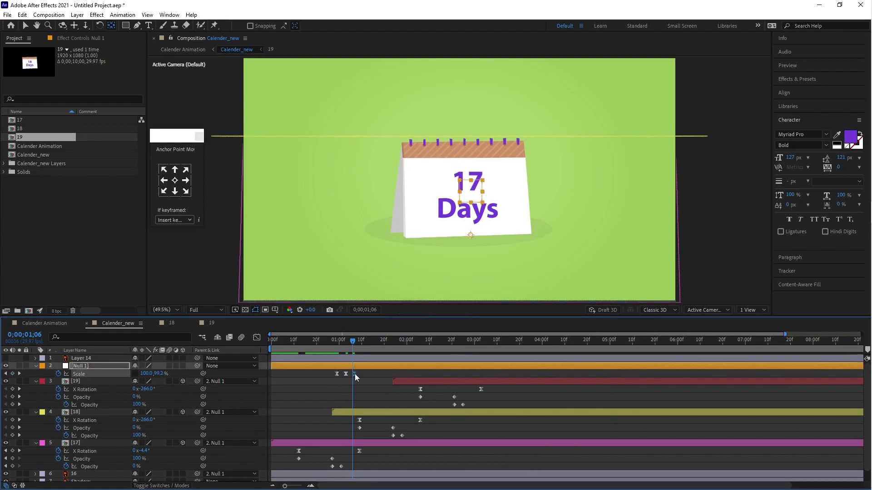
left_click_drag(337, 340, 355, 351)
left_click(354, 374)
left_click_drag(337, 374, 343, 374)
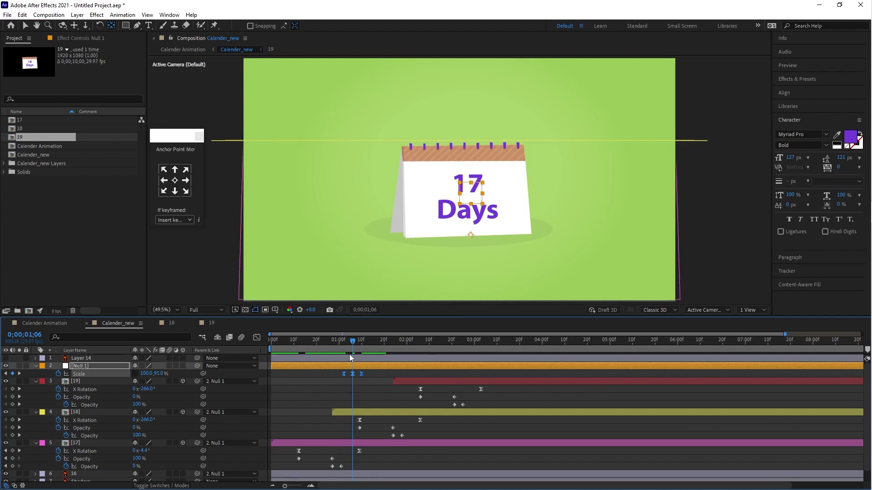
left_click_drag(352, 342, 331, 354)
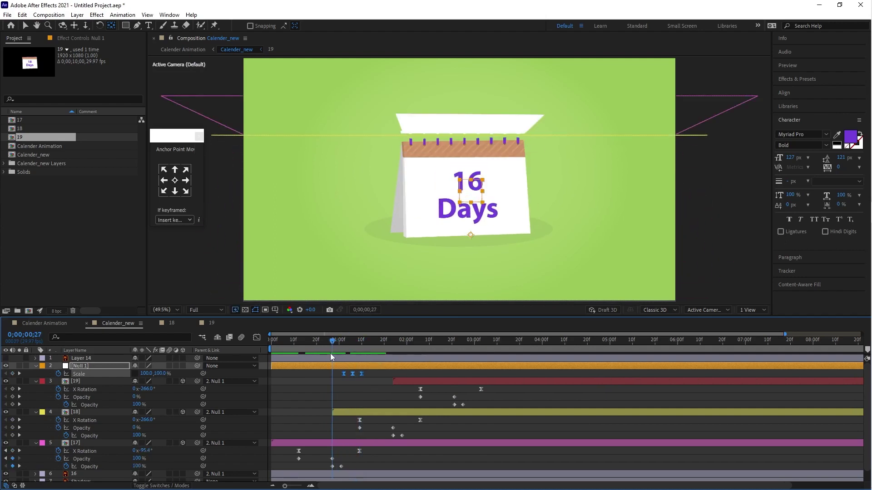
key("space")
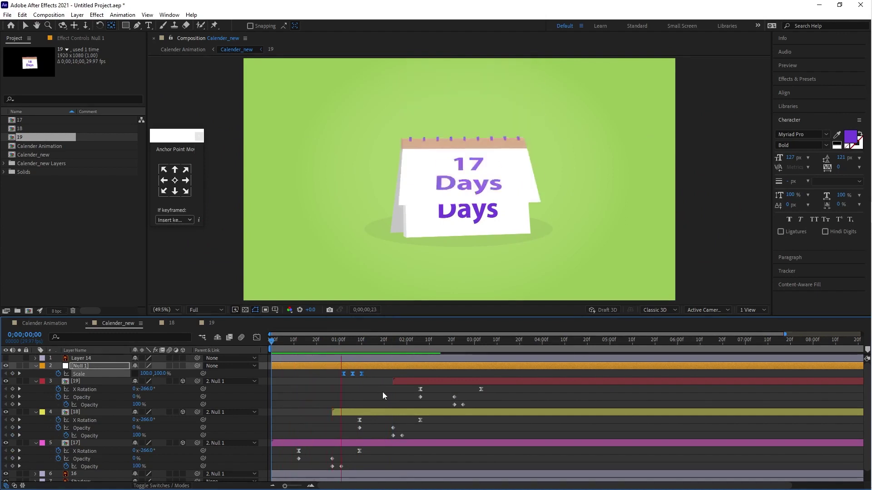
- Copy the null's three Scale keyframes to the ends of the 18 and 19 page flips, aligning each set with its landing
left_click_drag(339, 340, 409, 355)
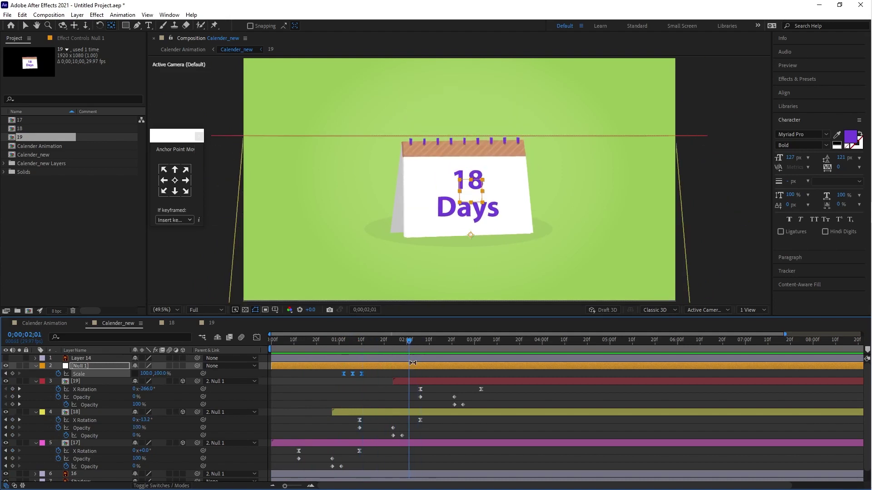
left_click_drag(427, 373, 425, 373)
left_click_drag(407, 339, 416, 344)
left_click_drag(426, 374, 424, 374)
left_click_drag(419, 339, 467, 351)
key("ctrl+v")
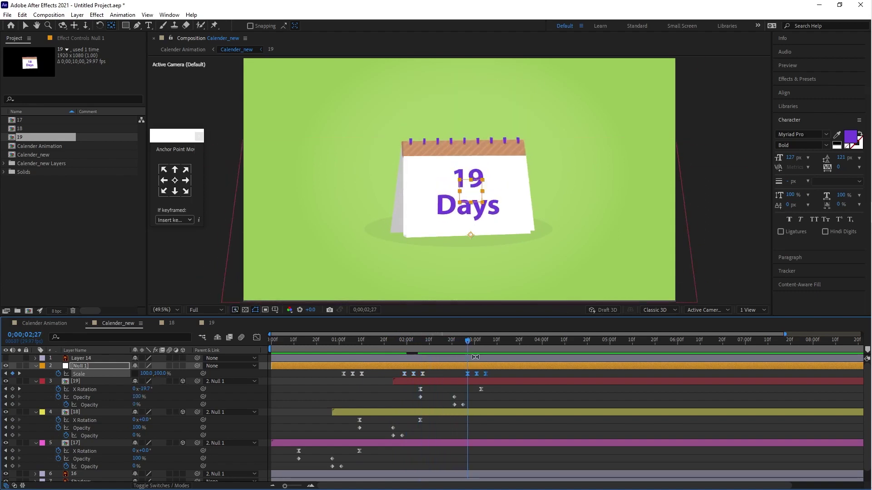
left_click(470, 340)
left_click_drag(470, 340, 477, 347)
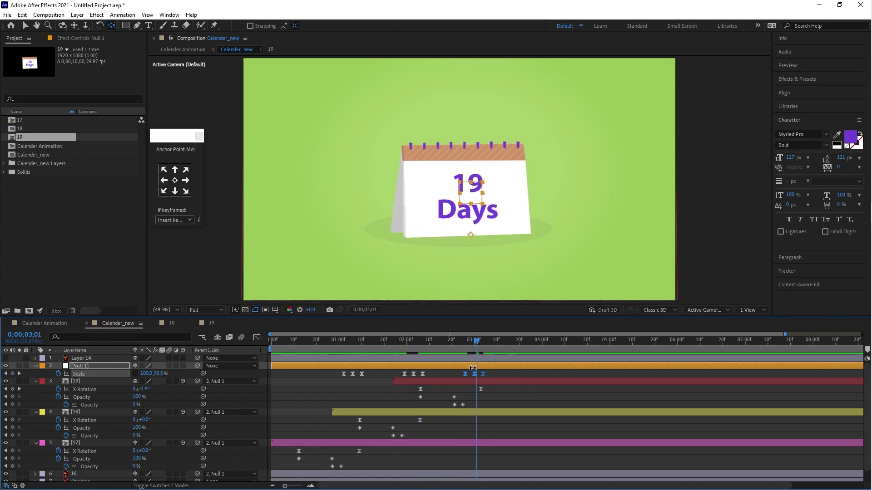
- Preview the animation from the start and end the work area at 0;00;04;14
key("Home")
key("space")
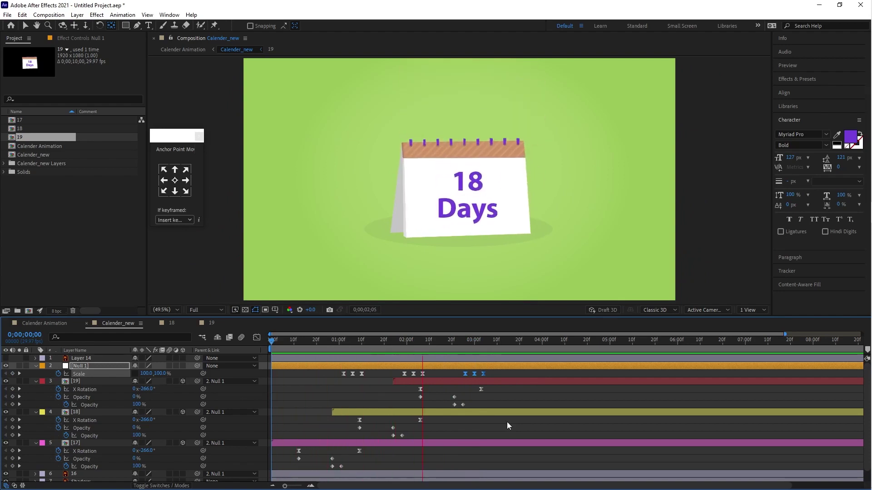
key("space")
left_click_drag(556, 340, 574, 347)
key("n")
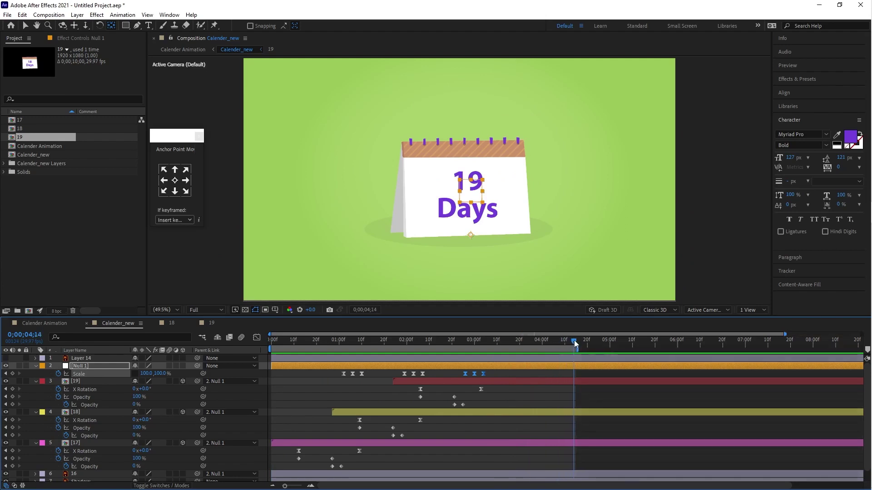
key("Home")
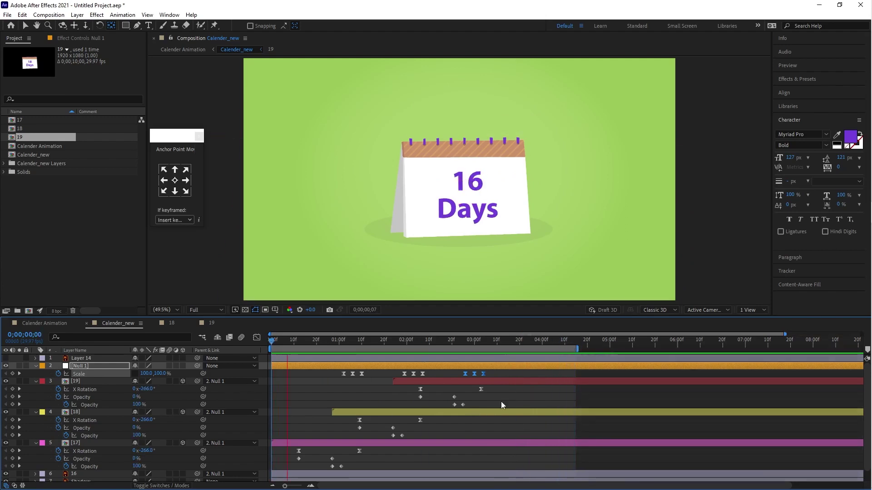